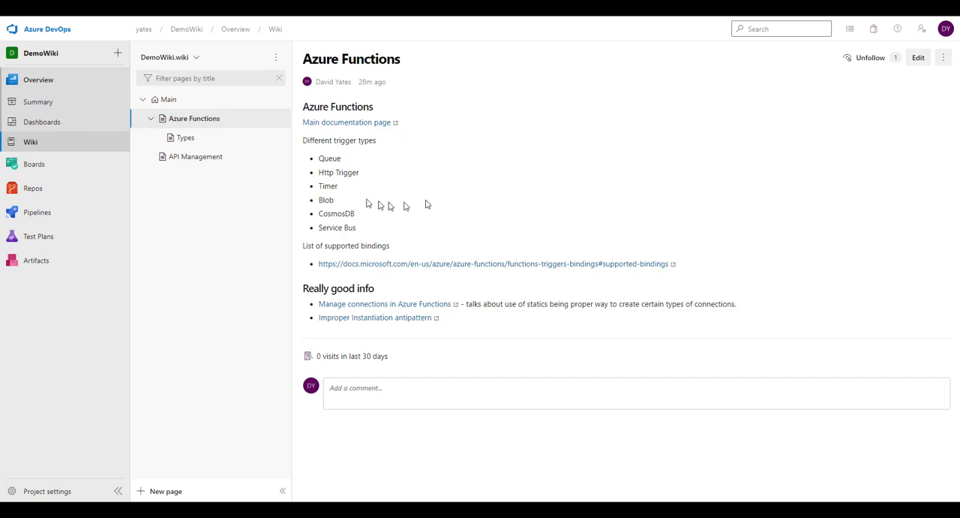
Browse the Types and API Management pages, then return to the Azure Functions page
{"action": "left_click", "coordinate": [196, 142]}
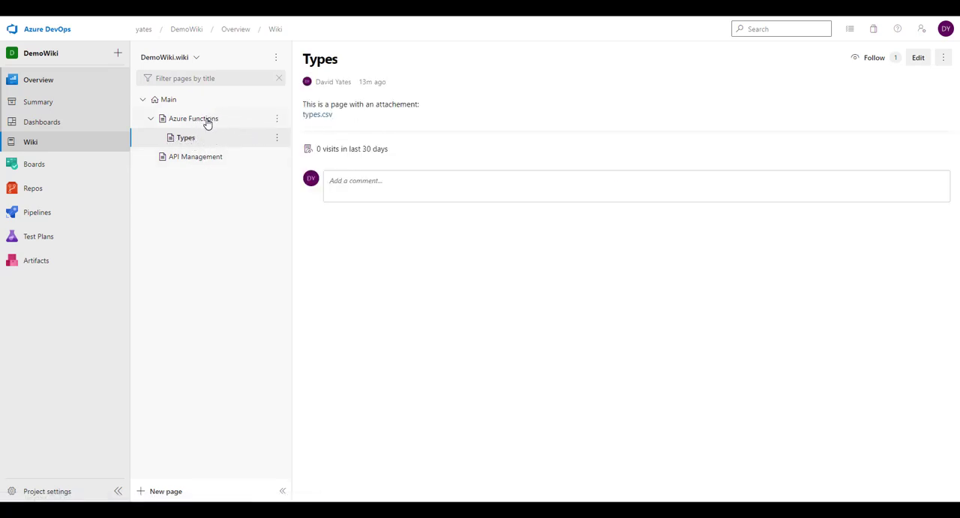
{"action": "left_click", "coordinate": [197, 156]}
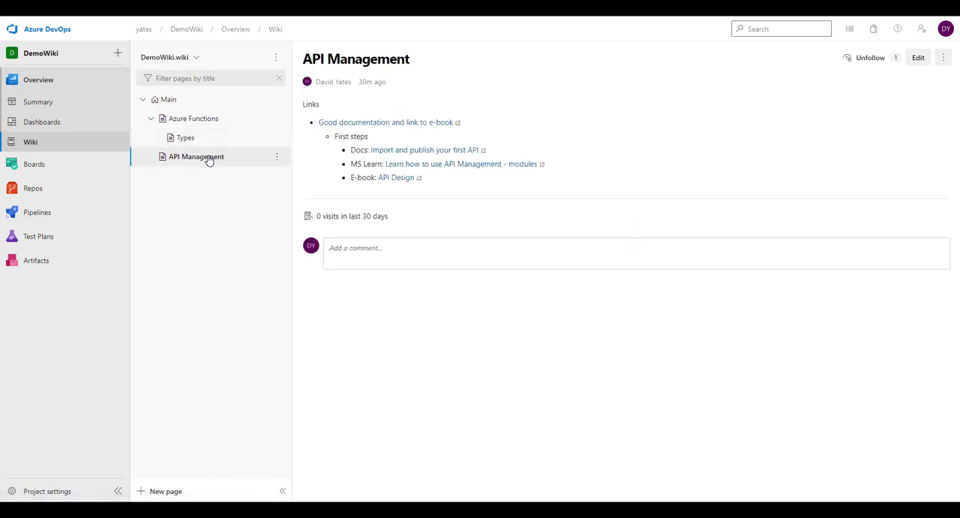
{"action": "left_click", "coordinate": [193, 118]}
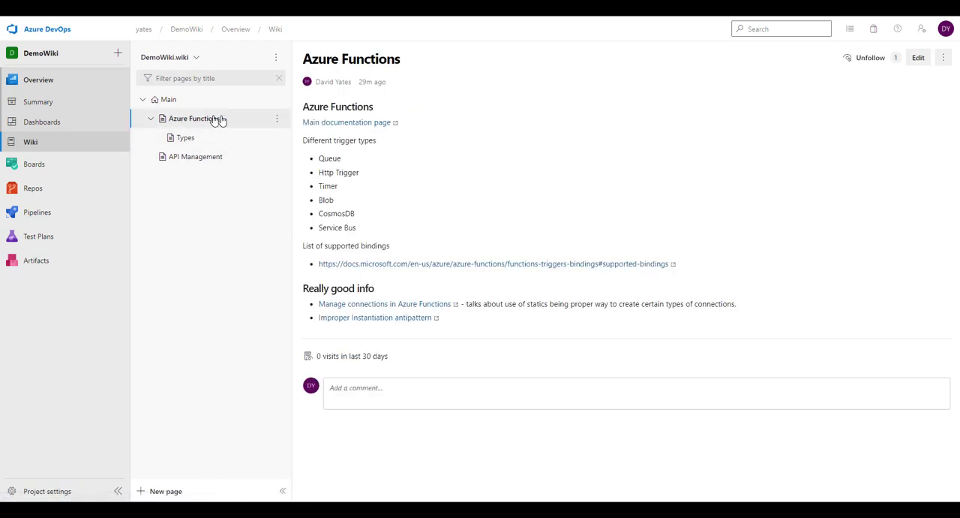
Add a new bullet 'this is a changed line' after Service Bus and save the page
{"action": "left_click", "coordinate": [917, 58]}
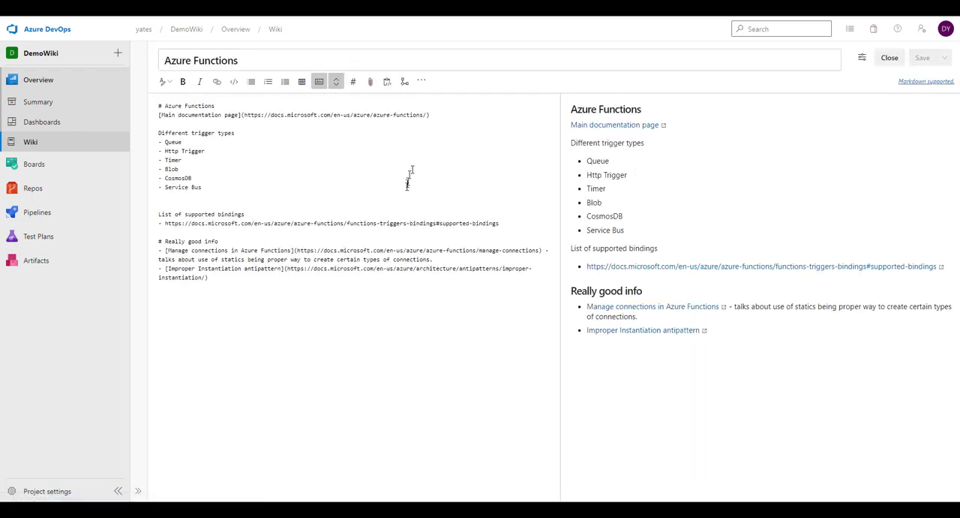
{"action": "key", "text": "Return"}
{"action": "type", "text": "- "}
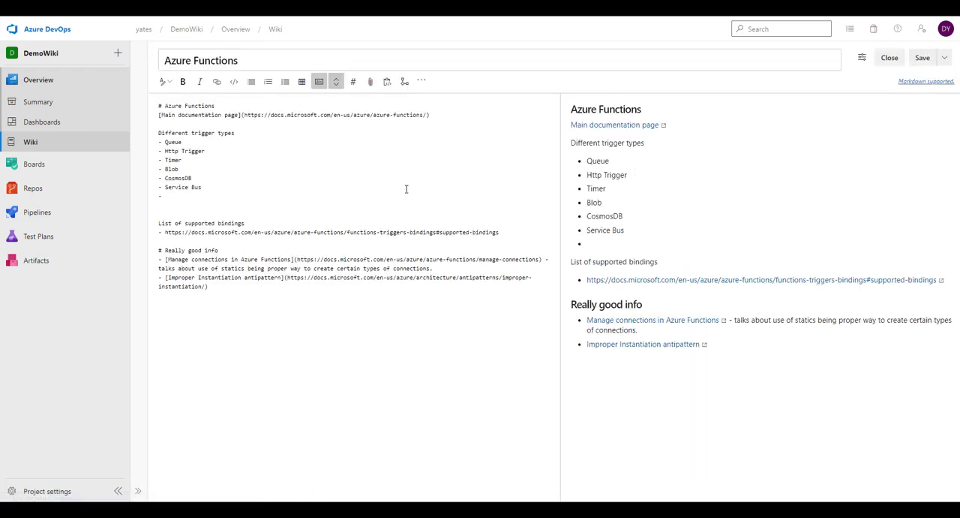
{"action": "type", "text": "this is a changed line"}
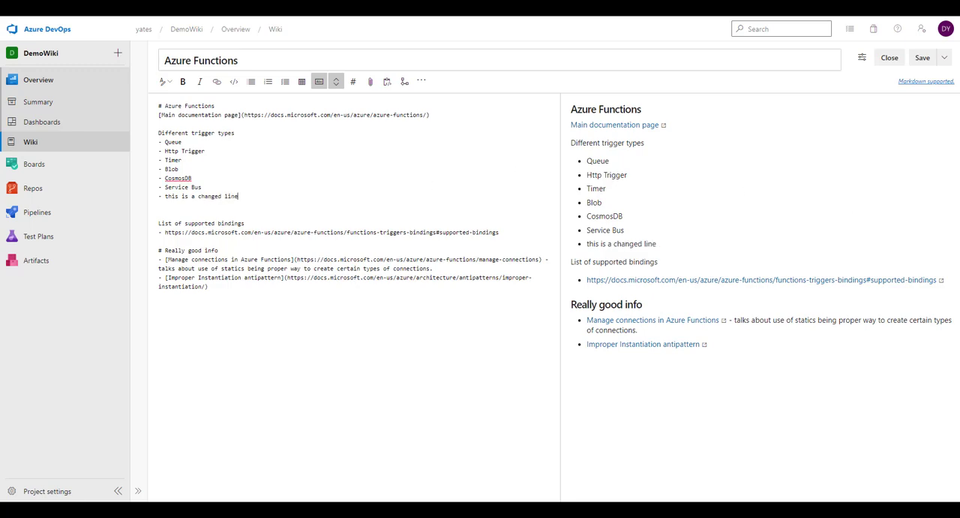
{"action": "left_click", "coordinate": [924, 58]}
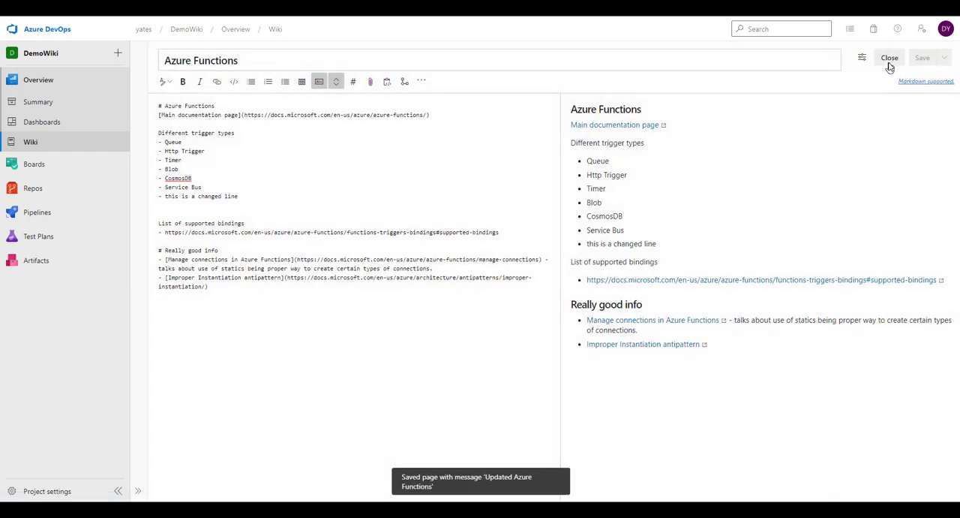
View the Azure Functions page's revision history and open the latest revision's changes
{"action": "left_click", "coordinate": [944, 58]}
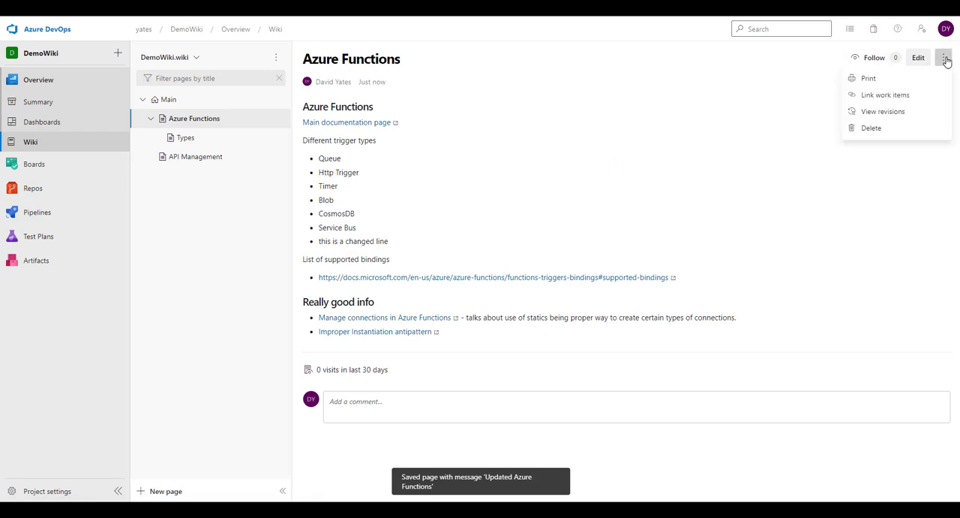
{"action": "left_click", "coordinate": [892, 111]}
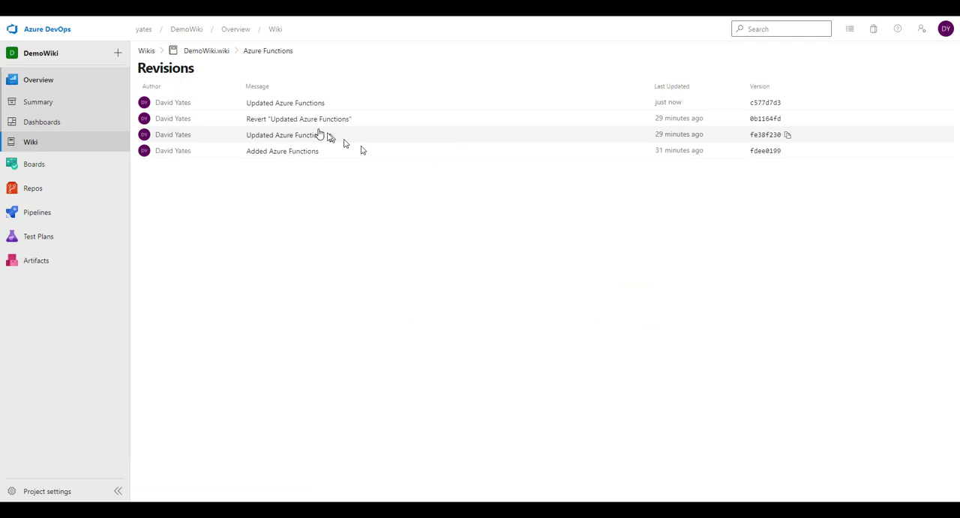
{"action": "left_click", "coordinate": [251, 109]}
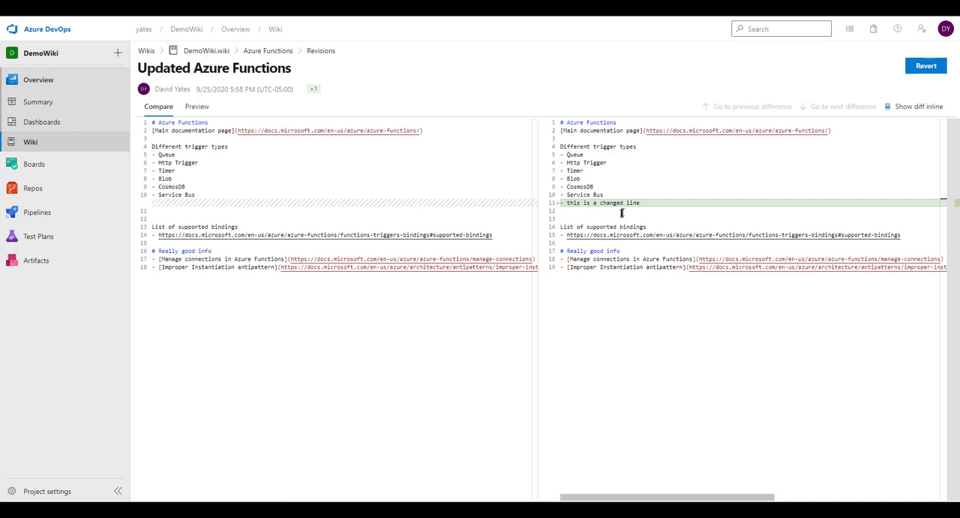
Revert the latest revision and browse back to the page without the changed-line bullet
{"action": "left_click", "coordinate": [926, 65]}
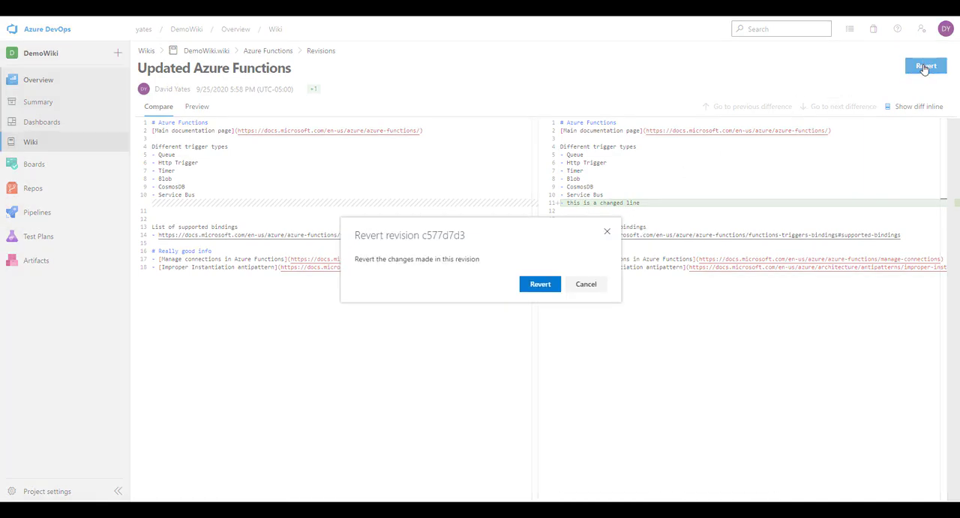
{"action": "left_click", "coordinate": [539, 285]}
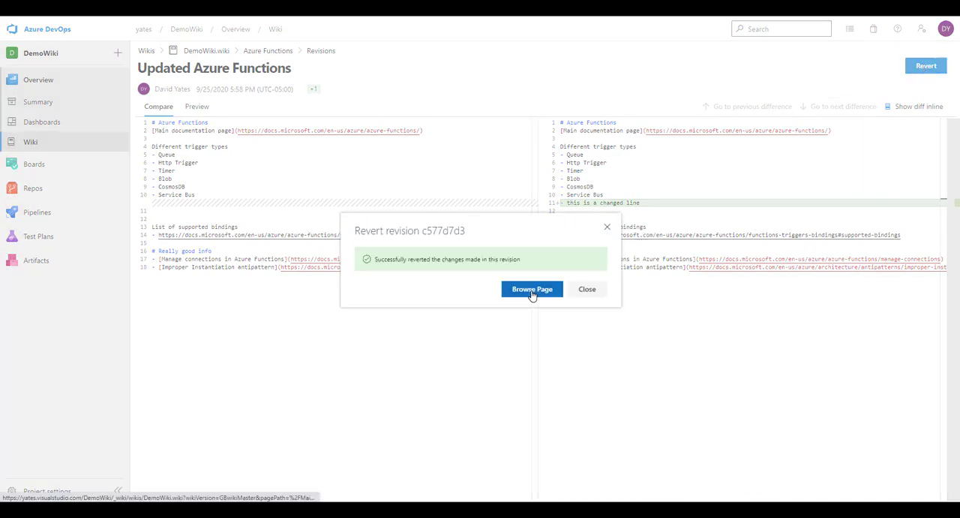
{"action": "left_click", "coordinate": [532, 290]}
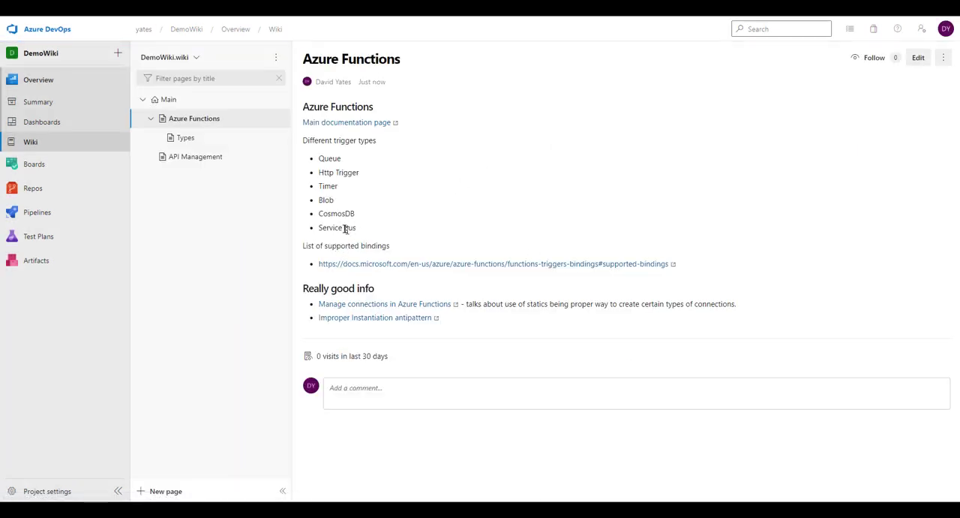
Download the types.csv attachment from the Types sub-page
{"action": "left_click", "coordinate": [188, 138]}
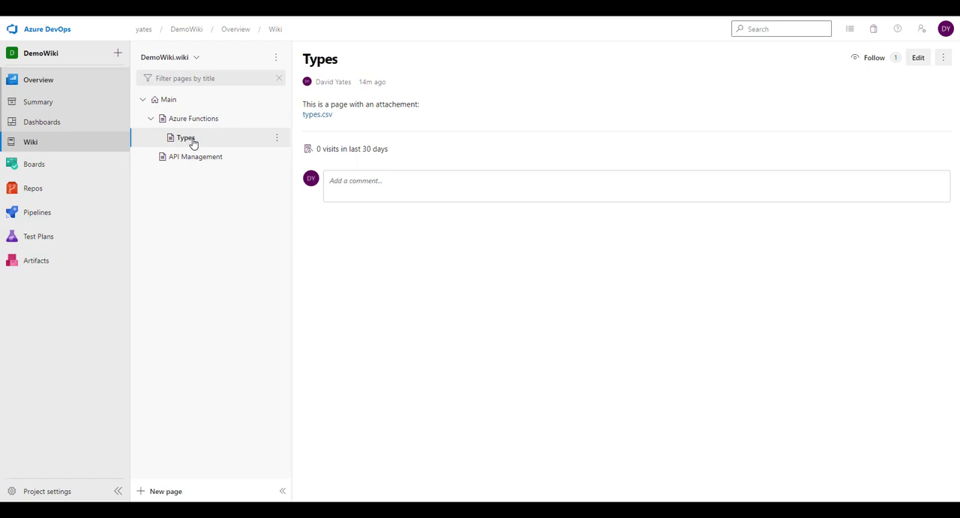
{"action": "left_click", "coordinate": [317, 114]}
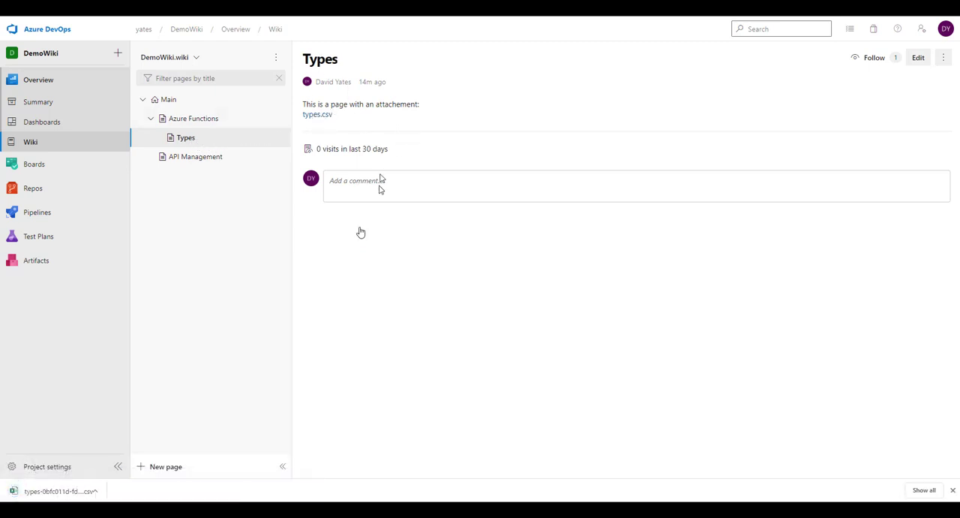
{"action": "left_click", "coordinate": [952, 490]}
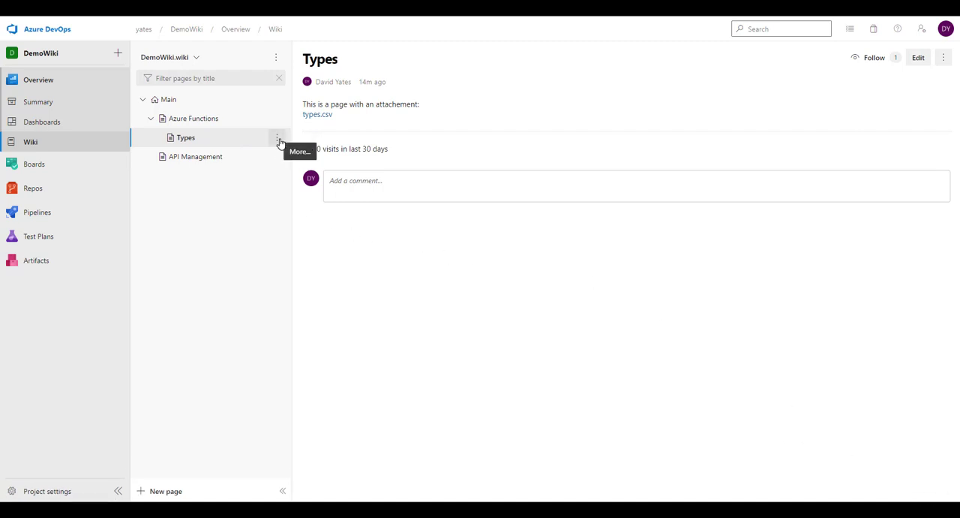
Delete the Types sub-page from under Azure Functions
{"action": "left_click", "coordinate": [278, 137]}
{"action": "left_click", "coordinate": [237, 224]}
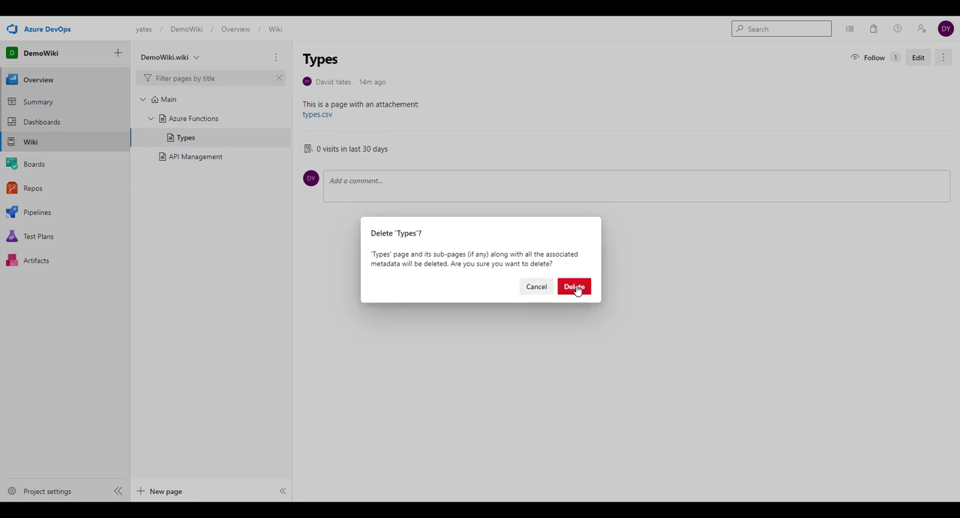
{"action": "left_click", "coordinate": [576, 289]}
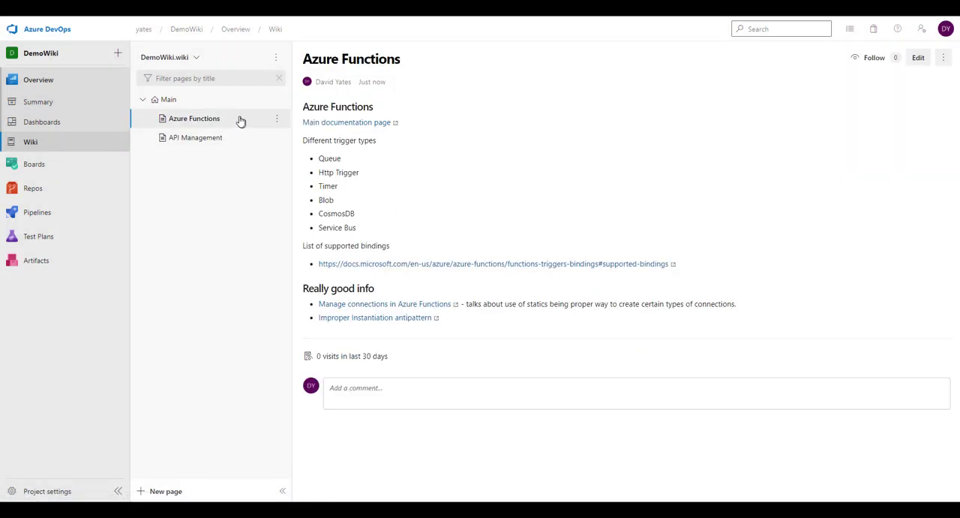
Look through the page options of the Azure Functions and Main pages
{"action": "left_click", "coordinate": [208, 136]}
{"action": "left_click", "coordinate": [208, 120]}
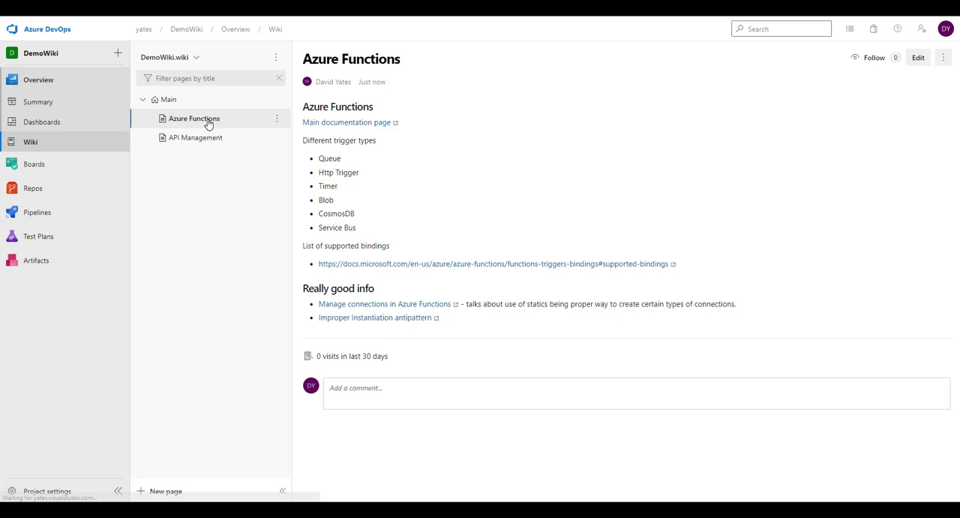
{"action": "left_click", "coordinate": [278, 120]}
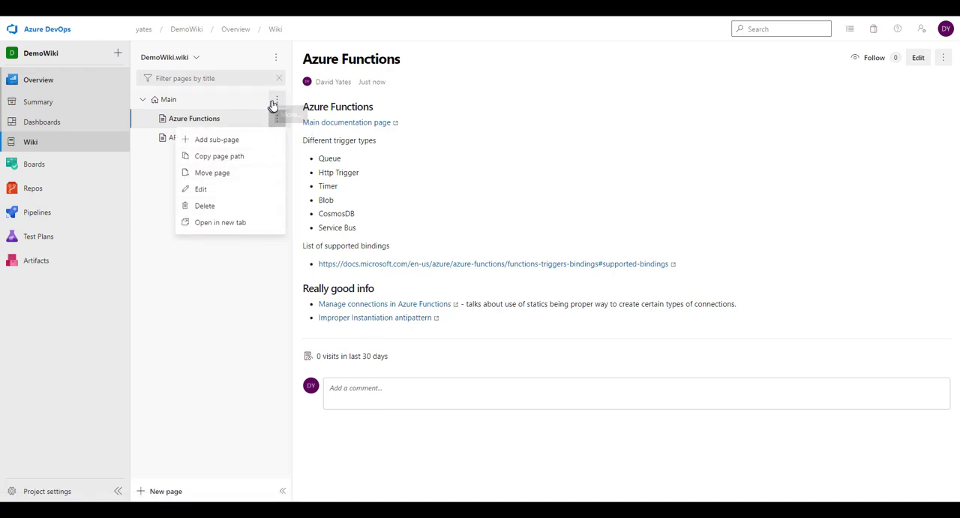
{"action": "left_click", "coordinate": [276, 99]}
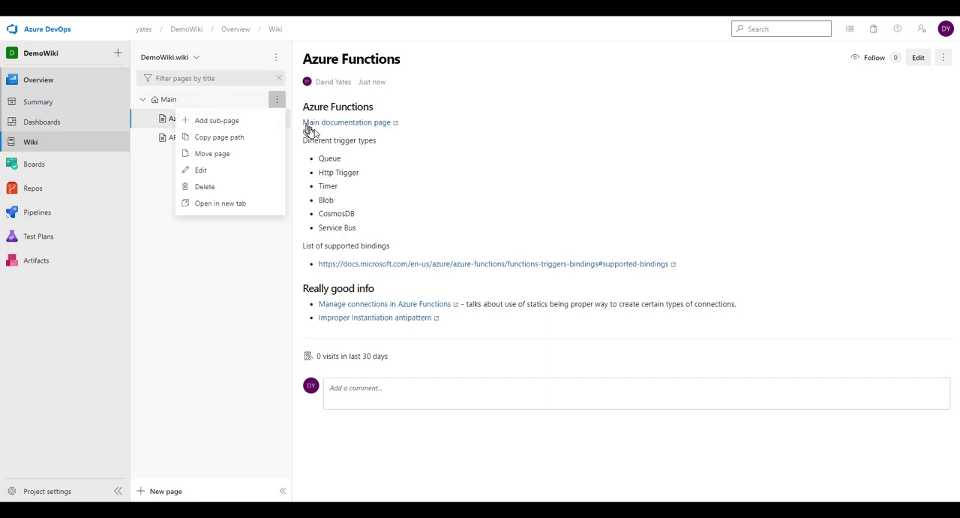
{"action": "left_click", "coordinate": [214, 243]}
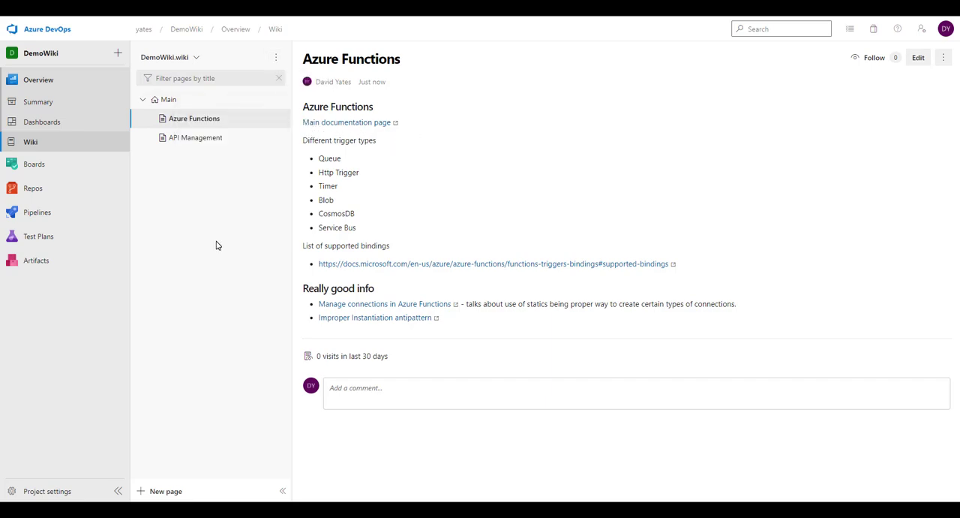
Copy the wiki's HTTPS clone URL from the Clone wiki dialog
{"action": "left_click", "coordinate": [276, 57]}
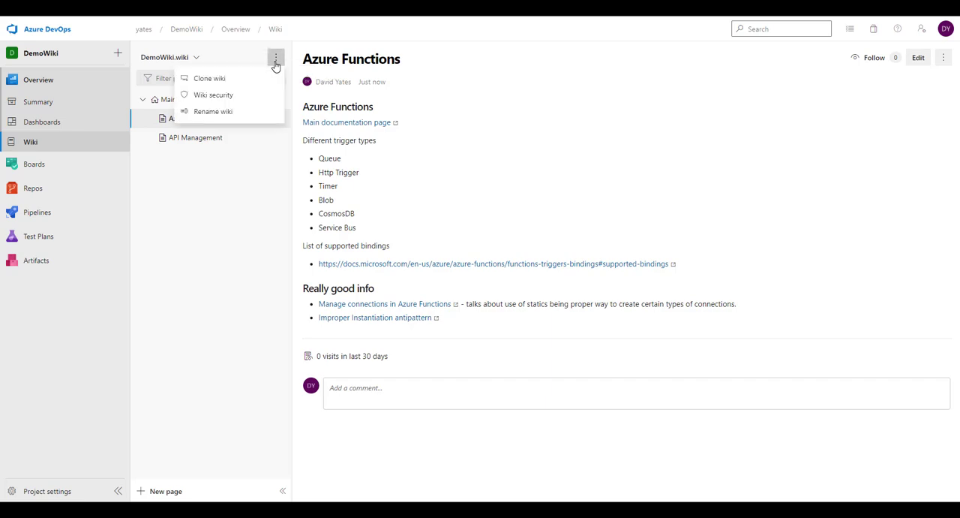
{"action": "left_click", "coordinate": [233, 78]}
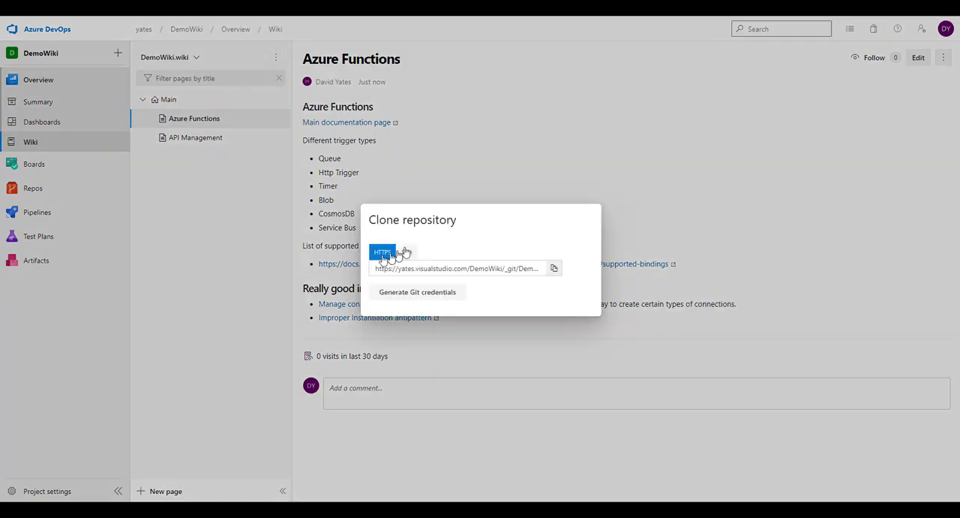
{"action": "left_click", "coordinate": [553, 268]}
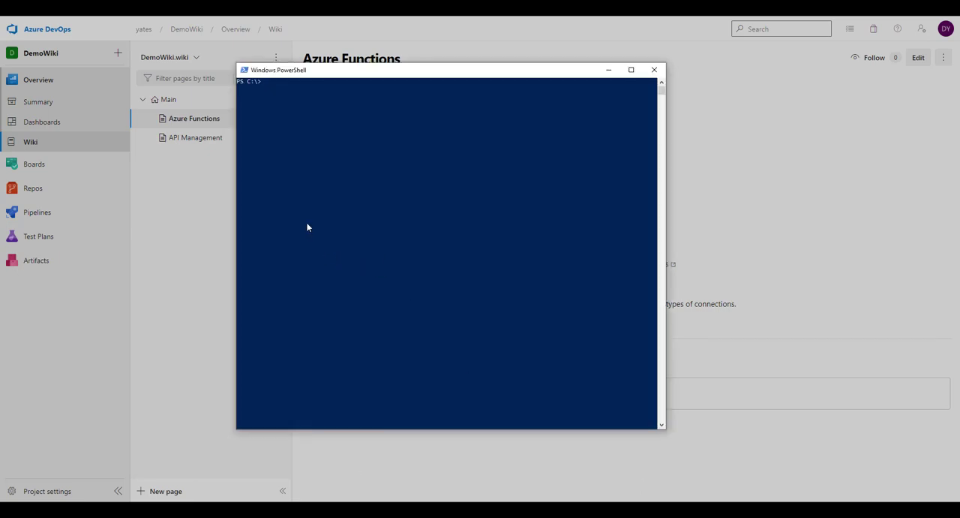
Run git clone with the pasted wiki URL to clone DemoWiki.wiki onto the C drive
{"action": "left_click", "coordinate": [306, 138]}
{"action": "key", "text": "Escape"}
{"action": "type", "text": "git clone"}
{"action": "key", "text": "ctrl+v"}
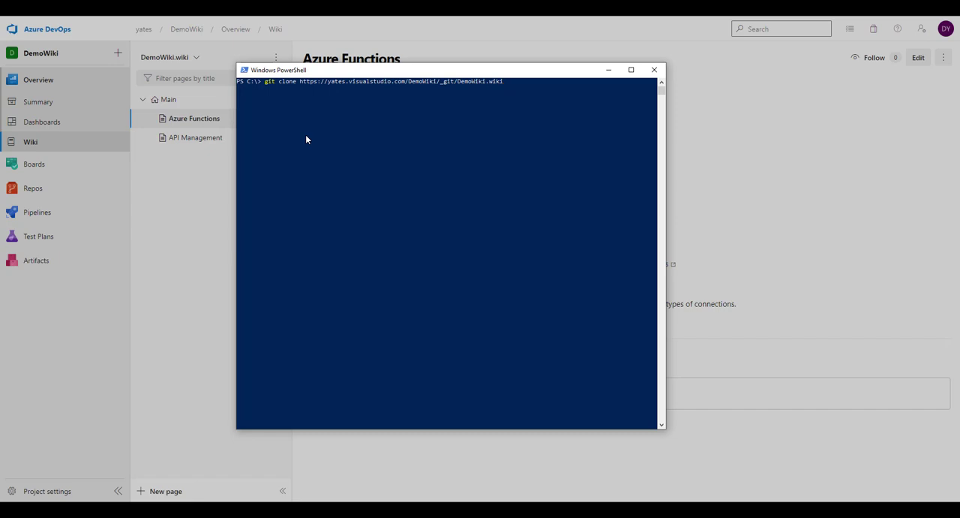
{"action": "key", "text": "Return"}
{"action": "type", "text": "cd de"}
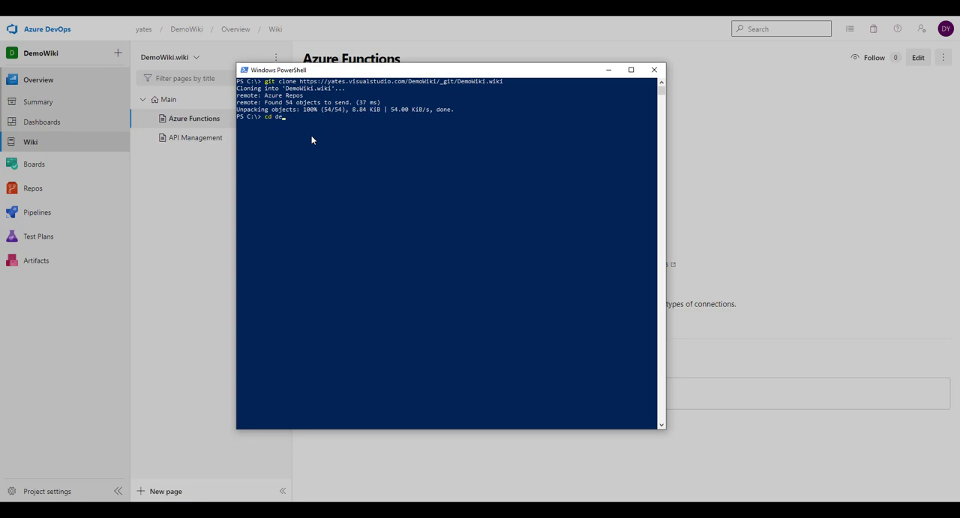
Move into DemoWiki.wiki and list its root and the pages inside the Main folder
{"action": "key", "text": "Tab"}
{"action": "key", "text": "Return"}
{"action": "key", "text": "Return"}
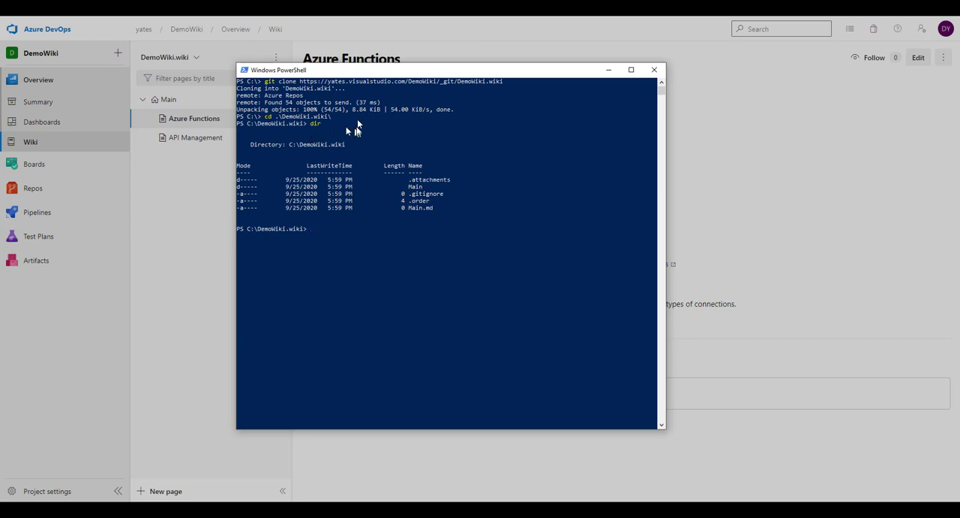
{"action": "left_click_drag", "start_coordinate": [354, 70], "coordinate": [481, 71]}
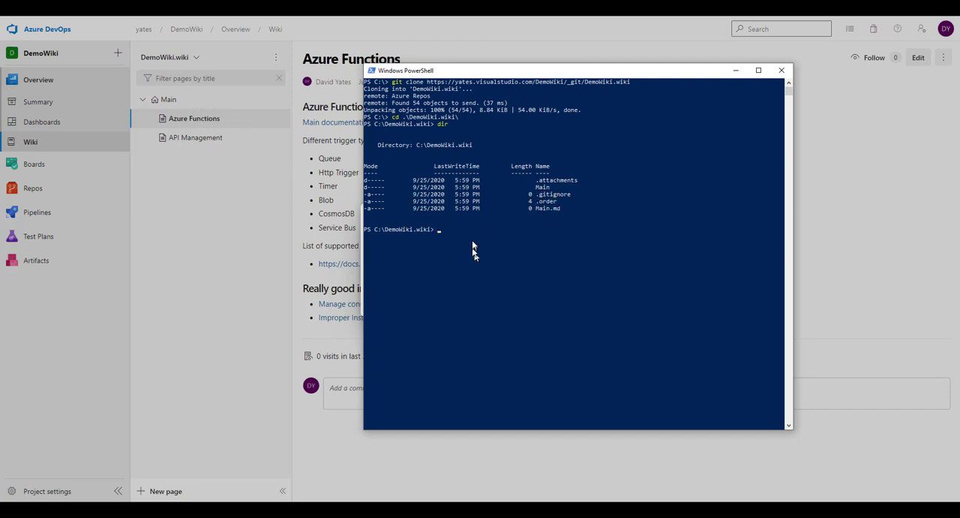
{"action": "type", "text": "cd main"}
{"action": "key", "text": "Return"}
{"action": "type", "text": "dir"}
{"action": "key", "text": "Return"}
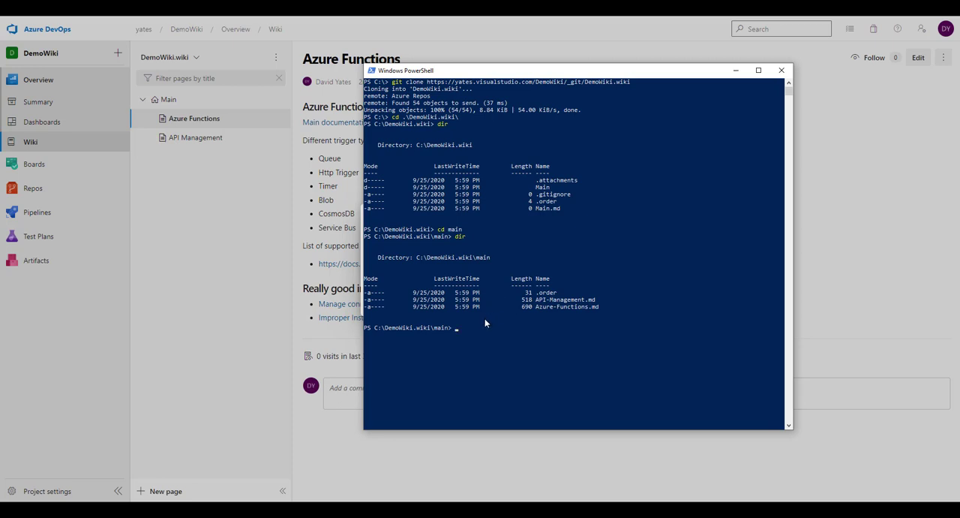
{"action": "type", "text": "cd.."}
{"action": "key", "text": "Return"}
{"action": "type", "text": "dir"}
{"action": "key", "text": "Return"}
{"action": "type", "text": "d"}
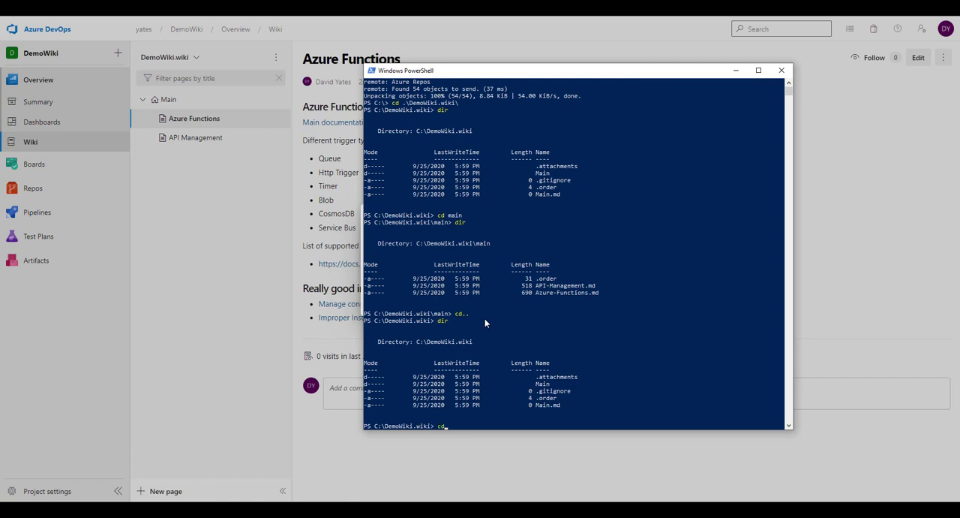
{"action": "type", "text": "at"}
List the .attachments folder showing the types CSV, return to the root and clear the console
{"action": "key", "text": "Tab"}
{"action": "key", "text": "Return"}
{"action": "type", "text": "DIR"}
{"action": "key", "text": "Return"}
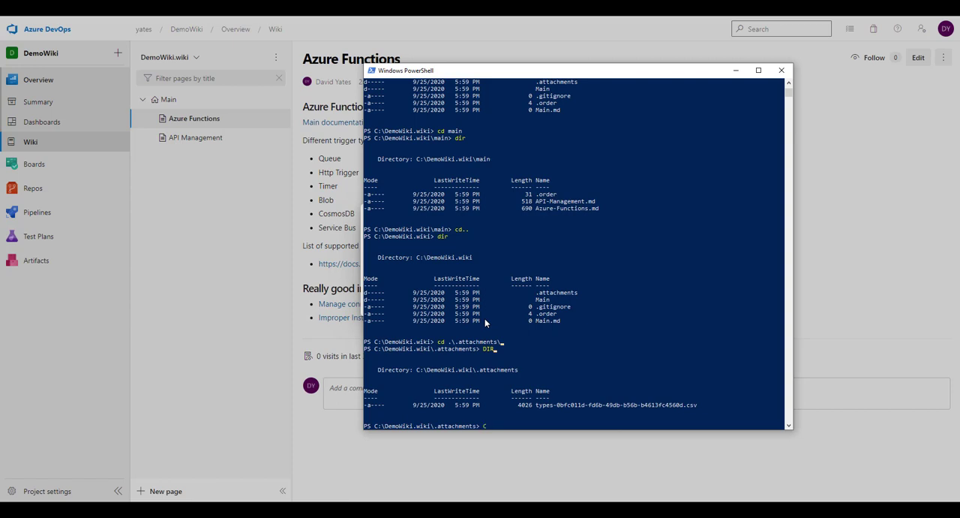
{"action": "key", "text": "BackSpace"}
{"action": "type", "text": "cd.."}
{"action": "key", "text": "Return"}
{"action": "type", "text": "dir"}
{"action": "key", "text": "Return"}
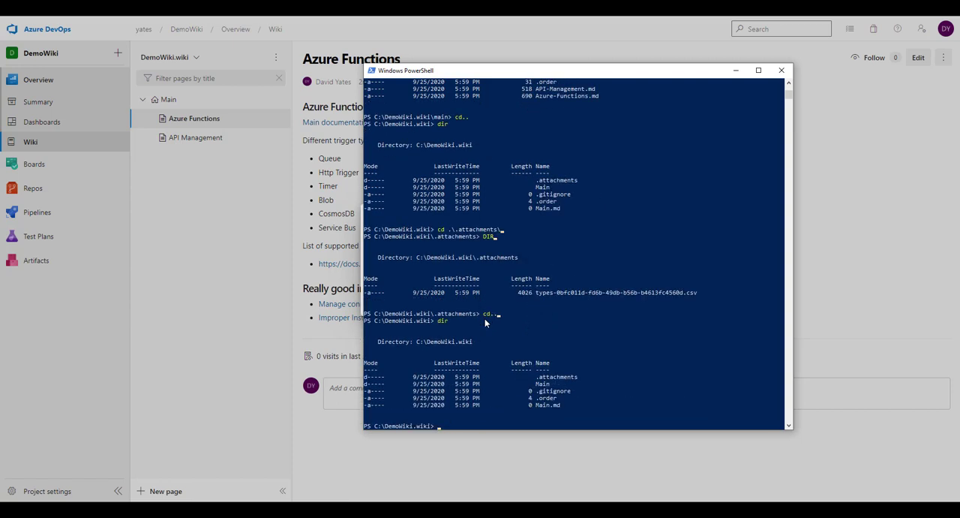
{"action": "type", "text": "cls"}
{"action": "key", "text": "Return"}
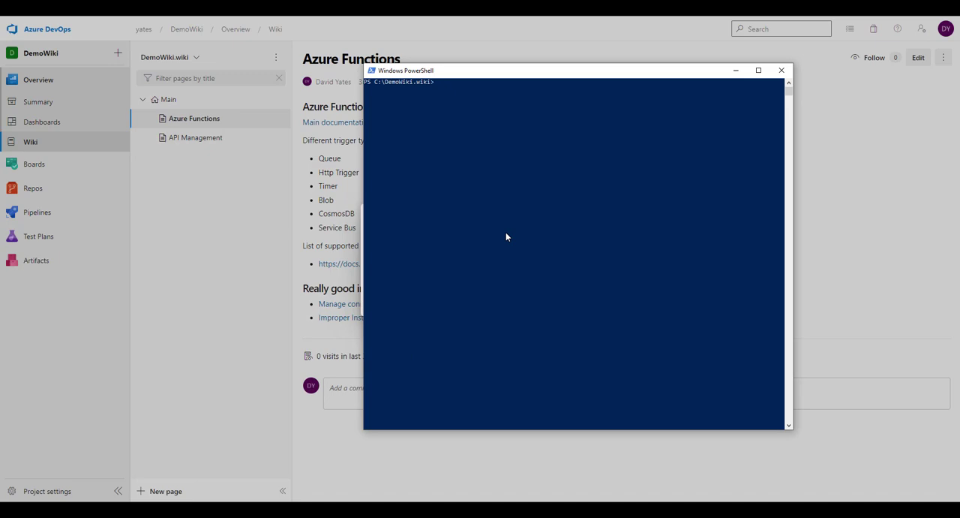
{"action": "type", "text": "git log --"}
{"action": "type", "text": "diff-"}
{"action": "type", "text": "filter=D -"}
{"action": "type", "text": "-summary"}
Run git log --diff-filter=D --summary to find the commits that deleted the Types page
{"action": "key", "text": "Return"}
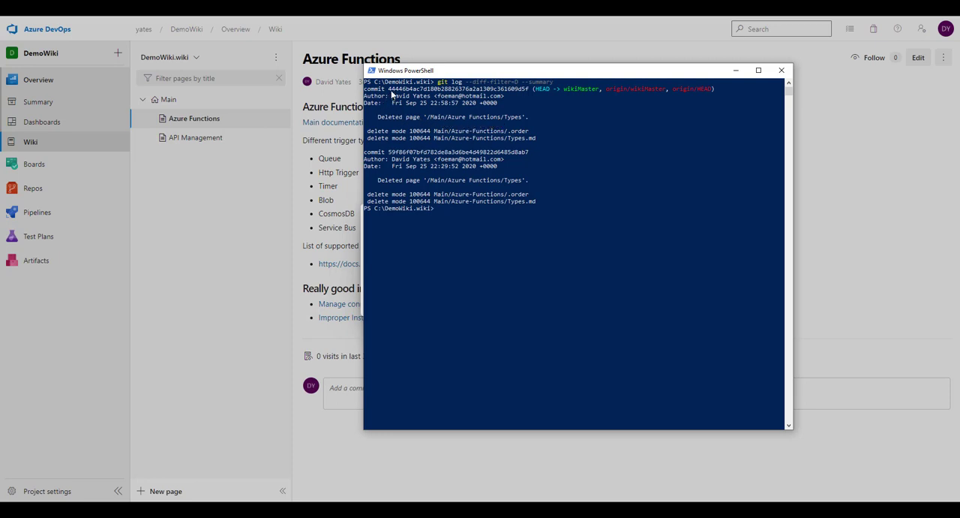
Copy the deletion commit hash and run git reset --hard <hash>^, moving HEAD to 53ddca6
{"action": "left_click", "coordinate": [387, 89]}
{"action": "left_click_drag", "start_coordinate": [387, 90], "coordinate": [527, 88]}
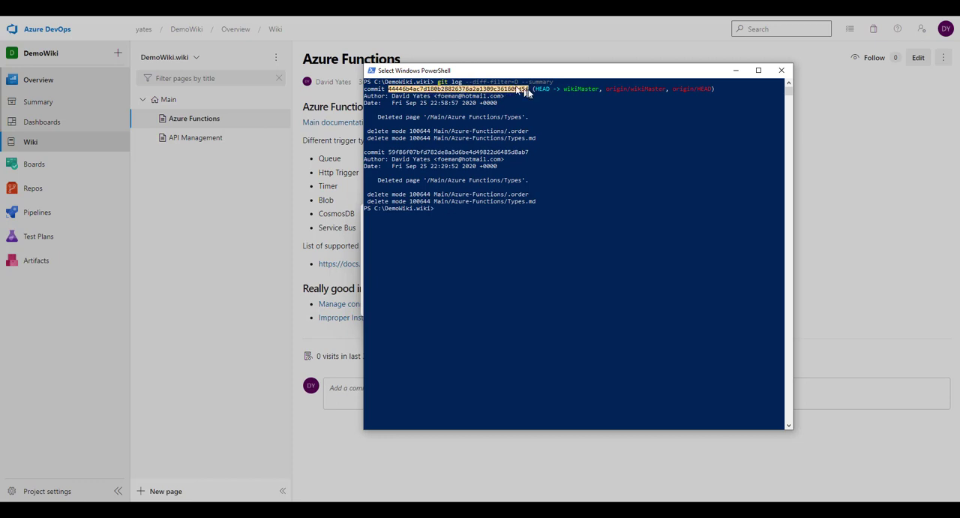
{"action": "right_click", "coordinate": [528, 88]}
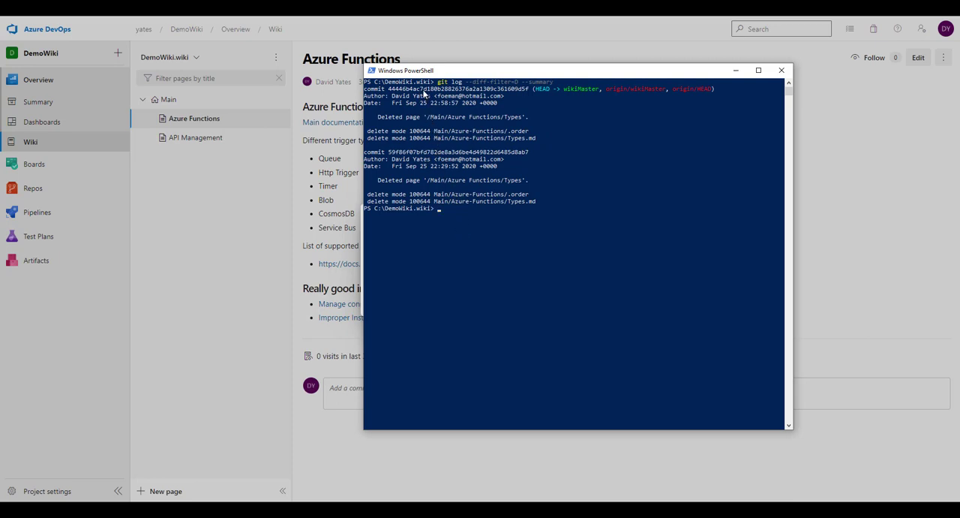
{"action": "left_click", "coordinate": [425, 237]}
{"action": "type", "text": "git reset "}
{"action": "type", "text": "--hard"}
{"action": "type", "text": " 44446b4ac7d180b28826376a2a1309c361609d5f"}
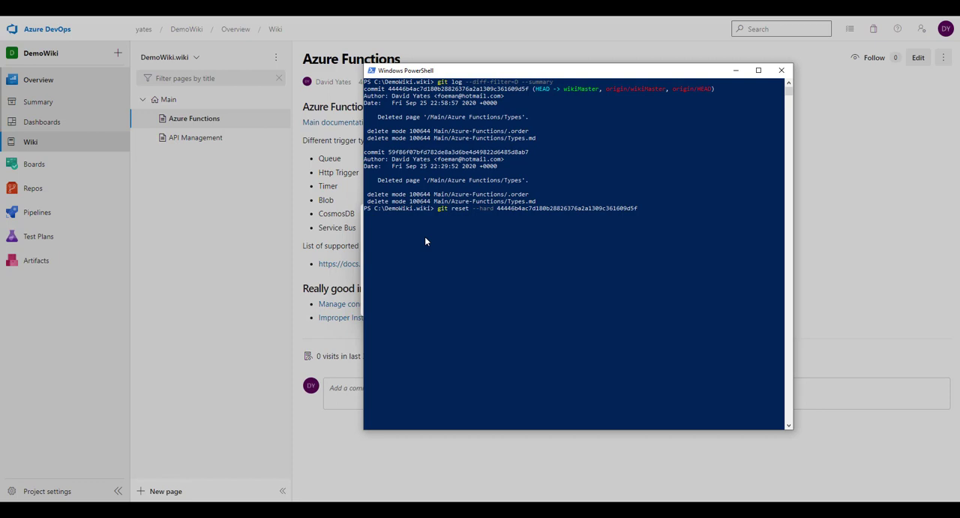
{"action": "type", "text": "^"}
{"action": "key", "text": "Return"}
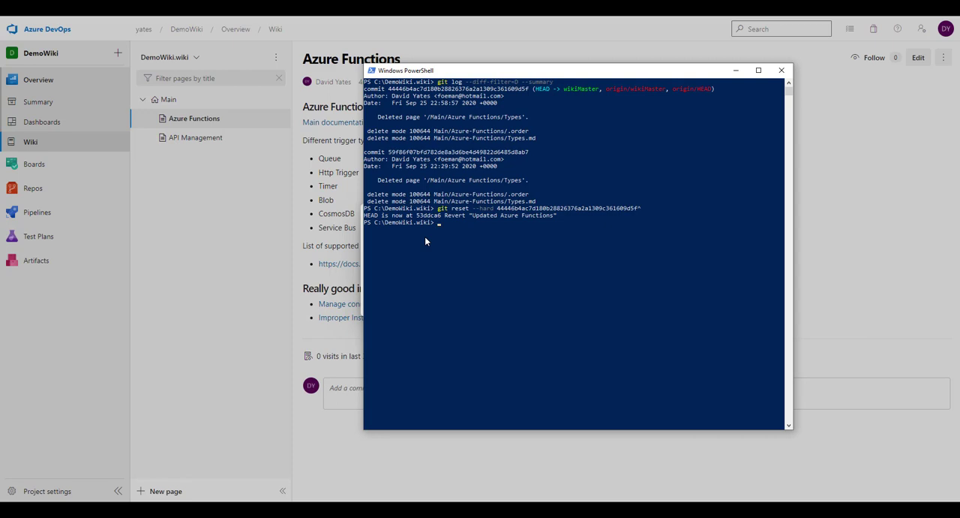
{"action": "type", "text": "dir"}
List Main/Azure-Functions to confirm Types.md and .order are restored
{"action": "key", "text": "Return"}
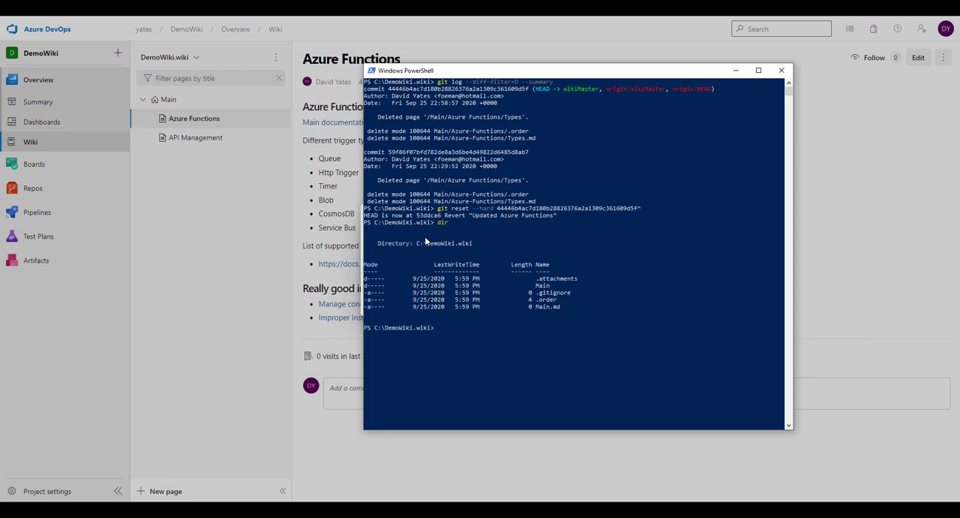
{"action": "type", "text": "cdmain"}
{"action": "key", "text": "Return"}
{"action": "type", "text": "dir"}
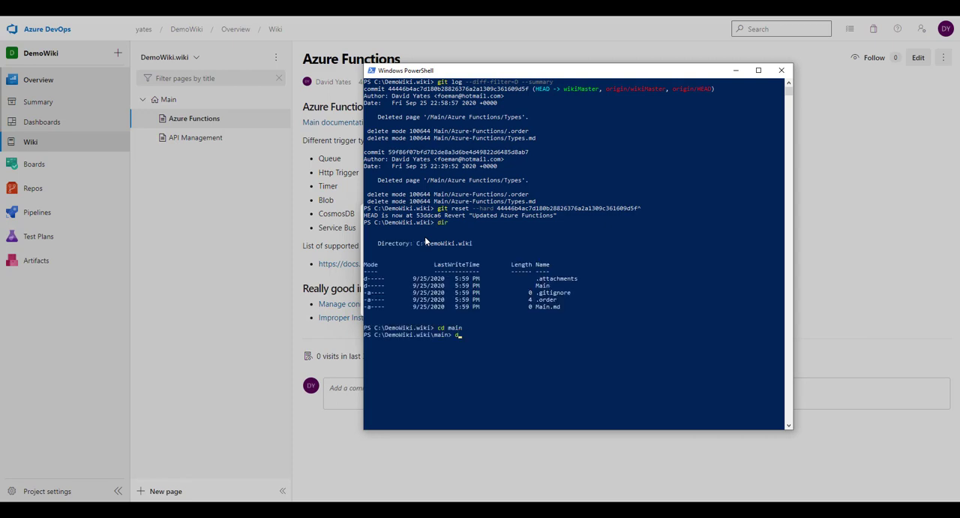
{"action": "key", "text": "Return"}
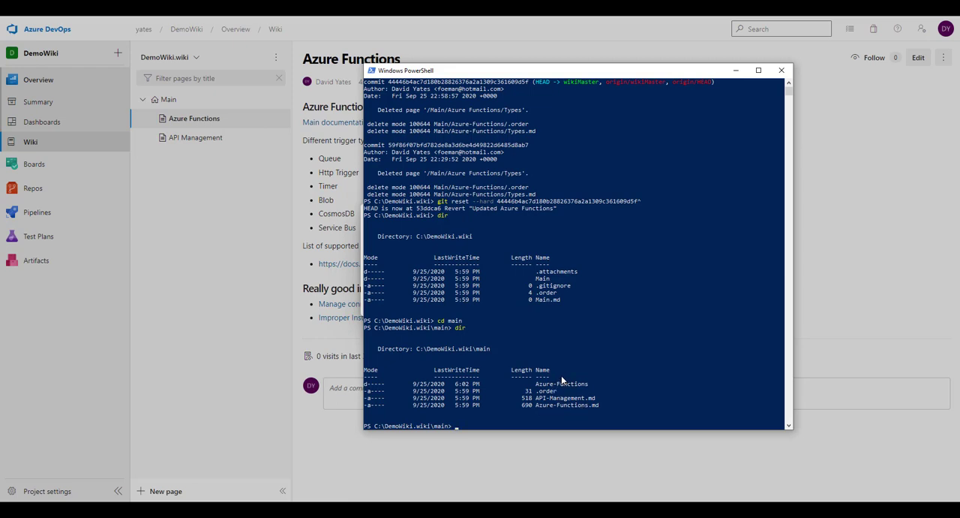
{"action": "type", "text": "cd az"}
{"action": "key", "text": "Tab"}
{"action": "key", "text": "Return"}
{"action": "type", "text": "dir"}
{"action": "key", "text": "Return"}
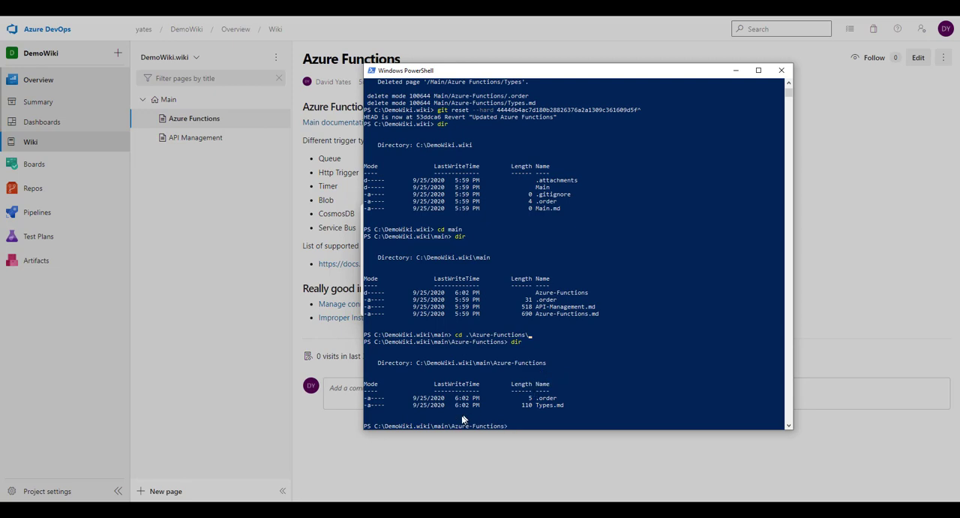
Inspect the types.csv attachment link on line 2 of the restored Types.md in Notepad++
{"action": "left_click", "coordinate": [6, 480]}
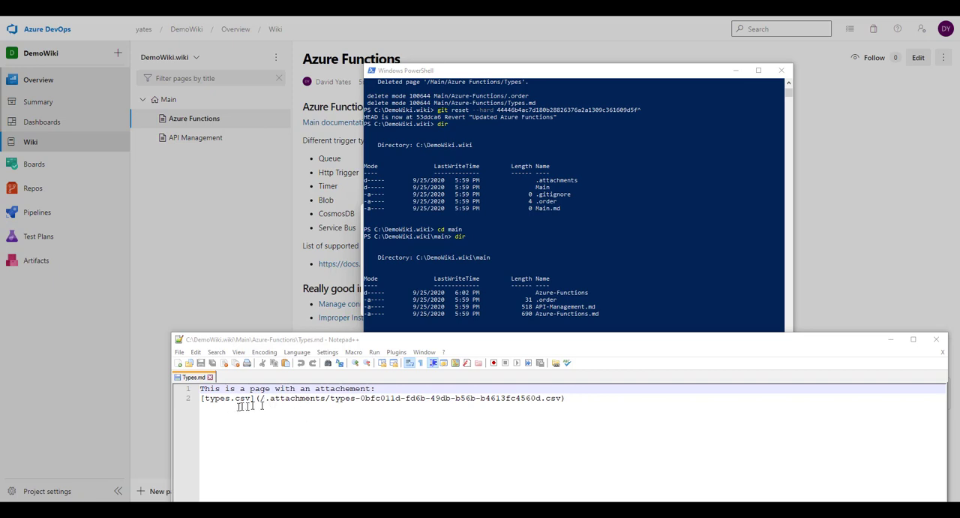
{"action": "left_click_drag", "start_coordinate": [330, 398], "coordinate": [566, 401]}
{"action": "left_click", "coordinate": [347, 397]}
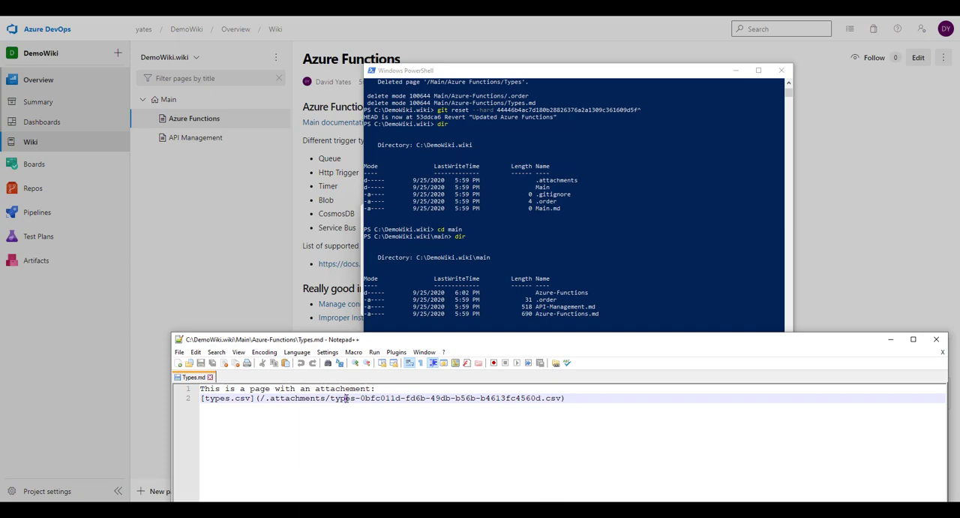
{"action": "double_click", "coordinate": [347, 399]}
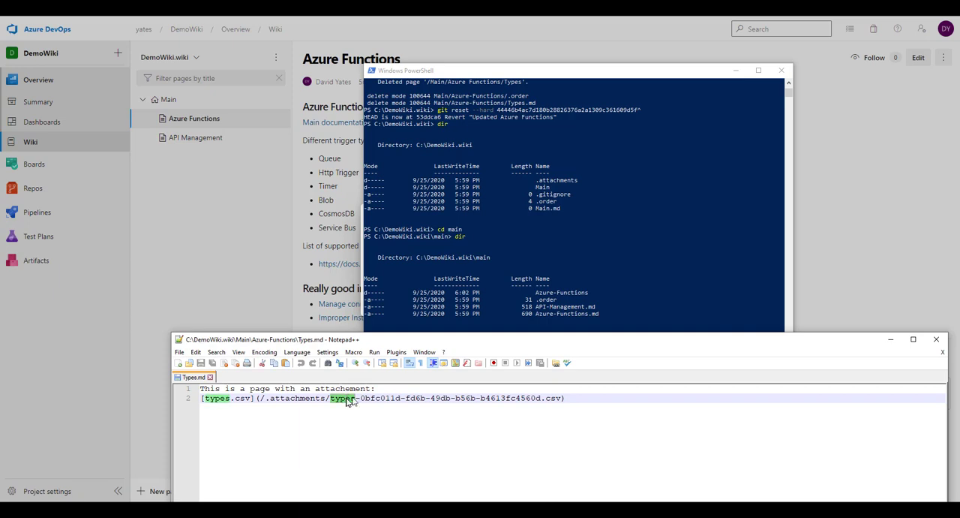
{"action": "double_click", "coordinate": [556, 398]}
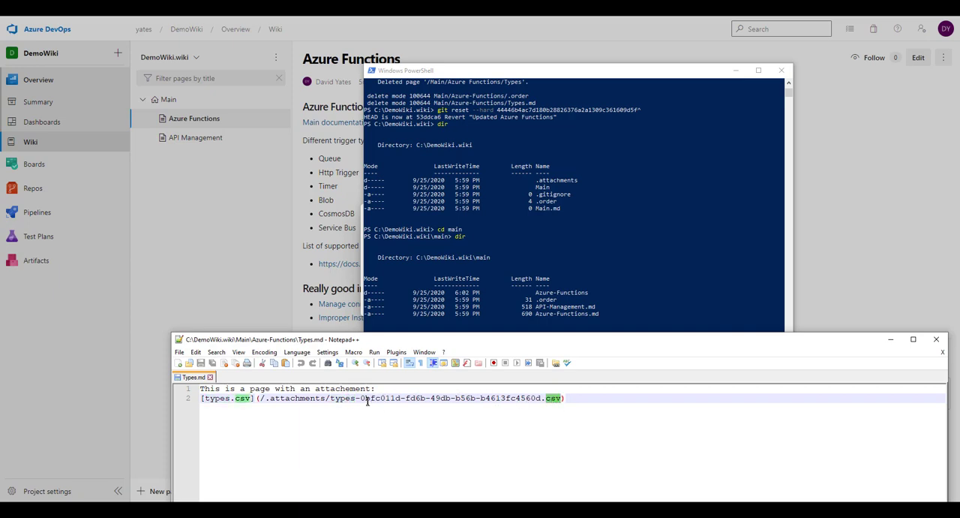
{"action": "left_click_drag", "start_coordinate": [362, 399], "coordinate": [507, 398]}
Back in PowerShell, move up to the main folder with cd.
{"action": "left_click", "coordinate": [503, 306]}
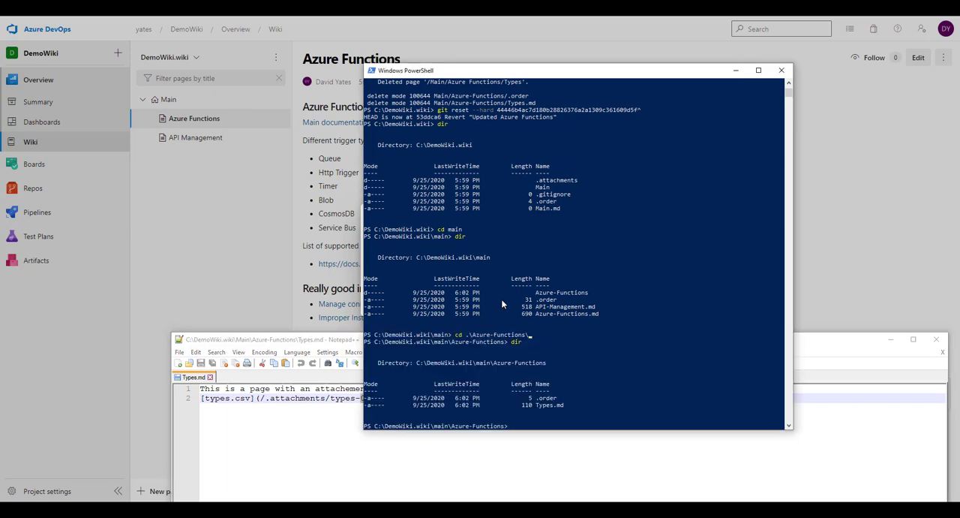
{"action": "type", "text": "cd.."}
{"action": "key", "text": "Return"}
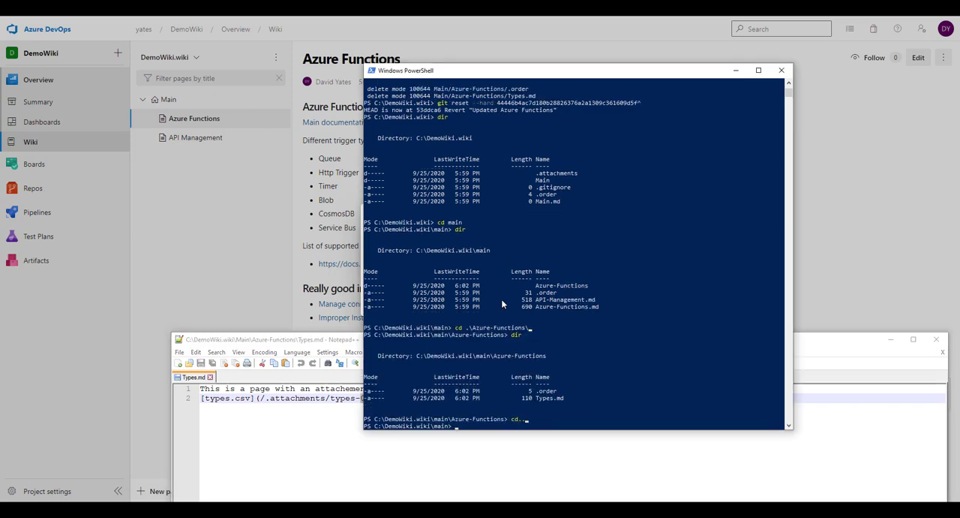
{"action": "type", "text": "cd.."}
Move into the .attachments folder and list it to confirm the types CSV is present
{"action": "key", "text": "Return"}
{"action": "type", "text": "."}
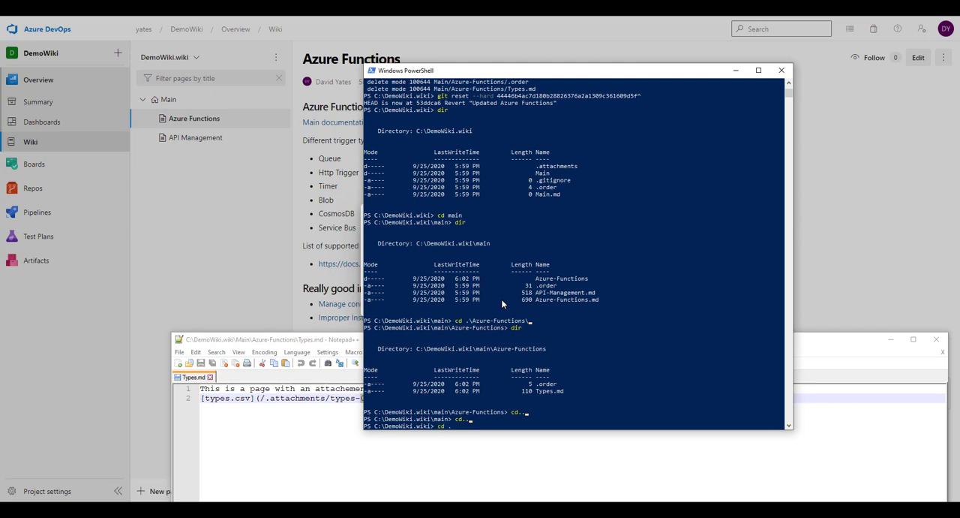
{"action": "key", "text": "Tab"}
{"action": "key", "text": "Return"}
{"action": "type", "text": "dir"}
{"action": "key", "text": "Return"}
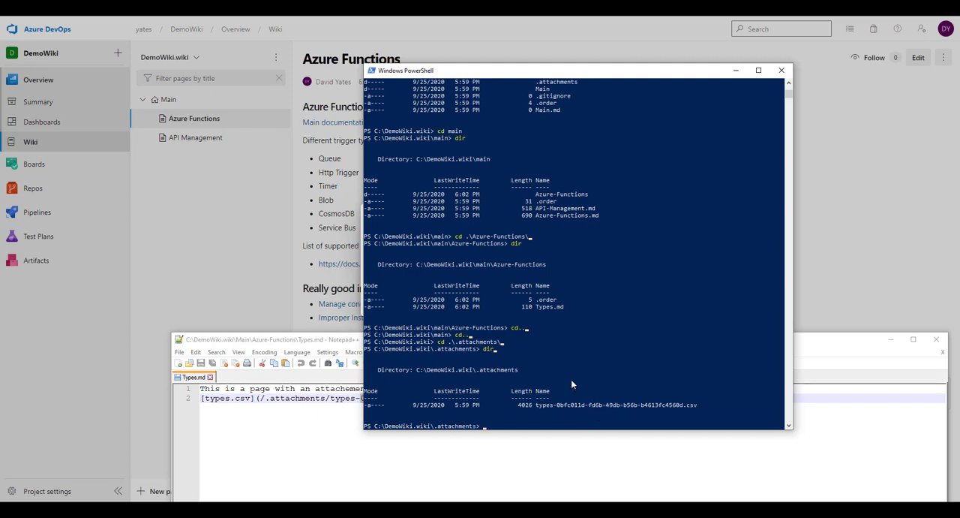
{"action": "type", "text": "cd.."}
Return to the wiki root, list it, and list the main folder's contents
{"action": "key", "text": "Return"}
{"action": "type", "text": "dir"}
{"action": "key", "text": "Return"}
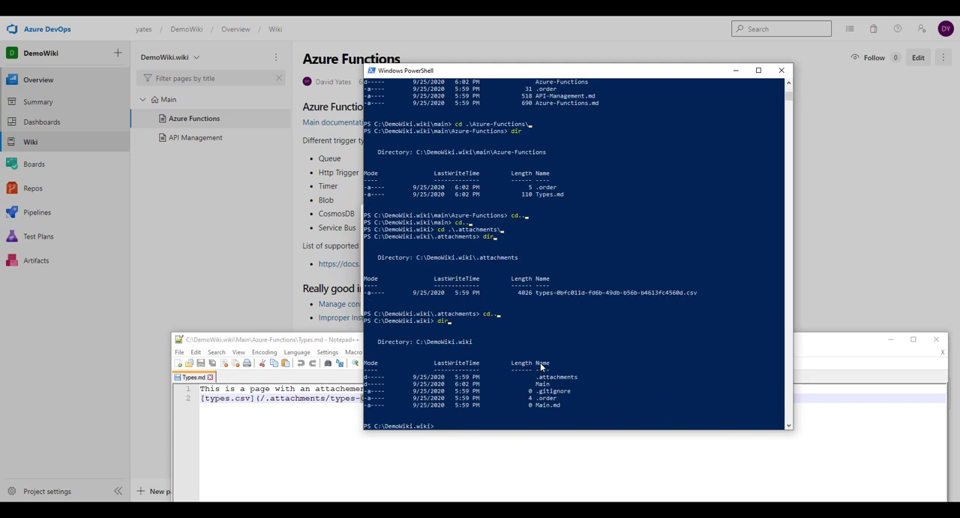
{"action": "type", "text": "main"}
{"action": "key", "text": "Return"}
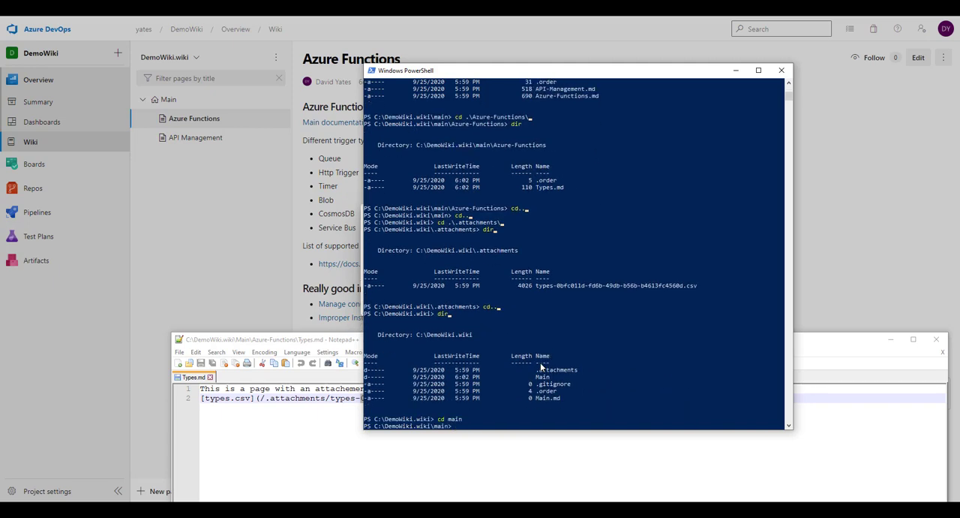
{"action": "type", "text": "cd"}
{"action": "key", "text": "BackSpace"}
{"action": "key", "text": "BackSpace"}
{"action": "type", "text": "dir"}
{"action": "key", "text": "Return"}
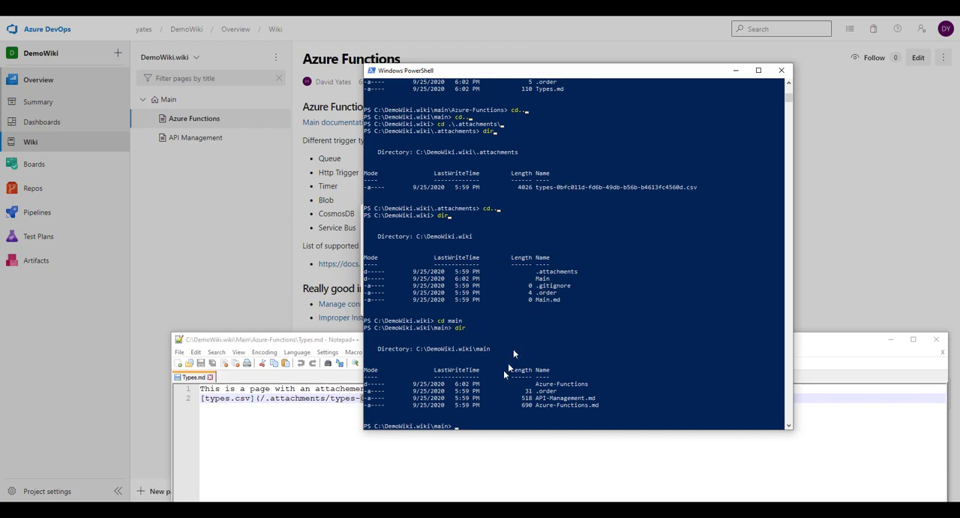
Move the terminal aside and select the backed-up types CSV in C:\Temp
{"action": "left_click_drag", "start_coordinate": [563, 71], "coordinate": [229, 70]}
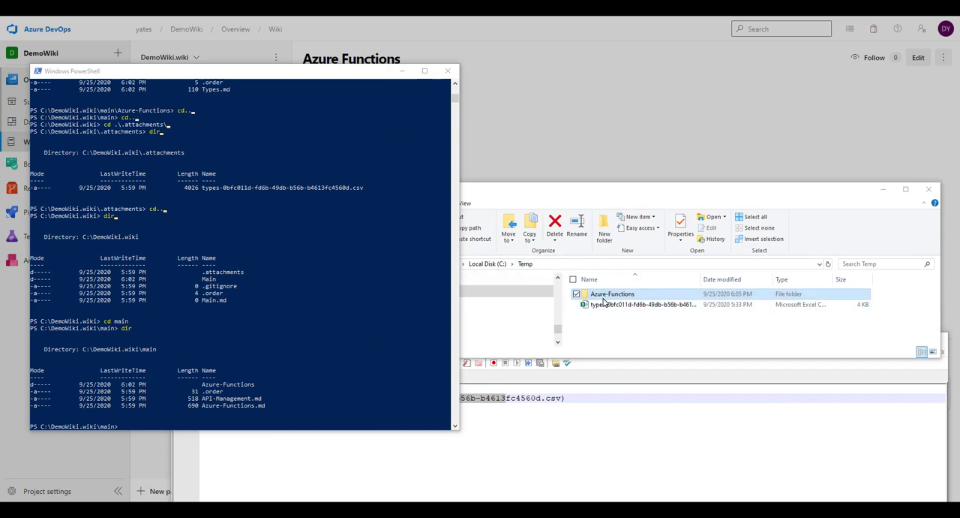
{"action": "mouse_move", "coordinate": [638, 304]}
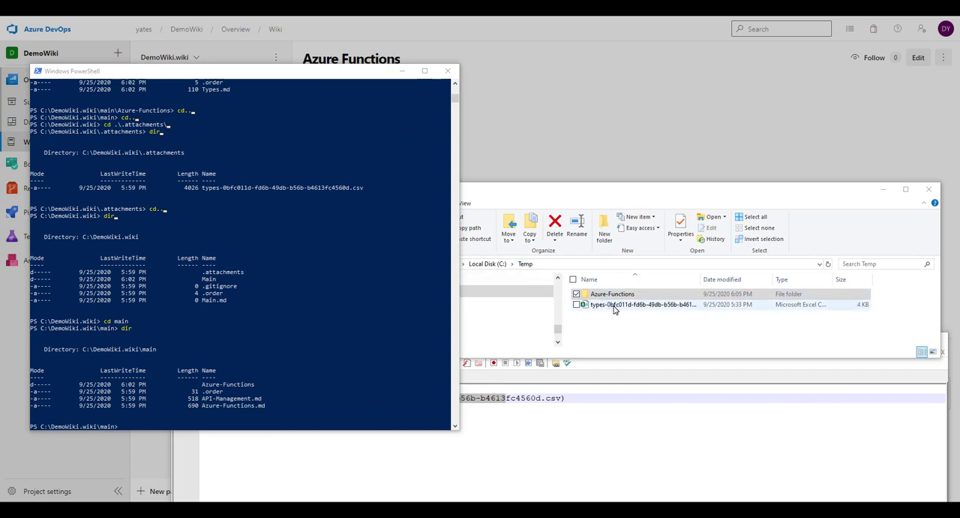
{"action": "left_click", "coordinate": [613, 309]}
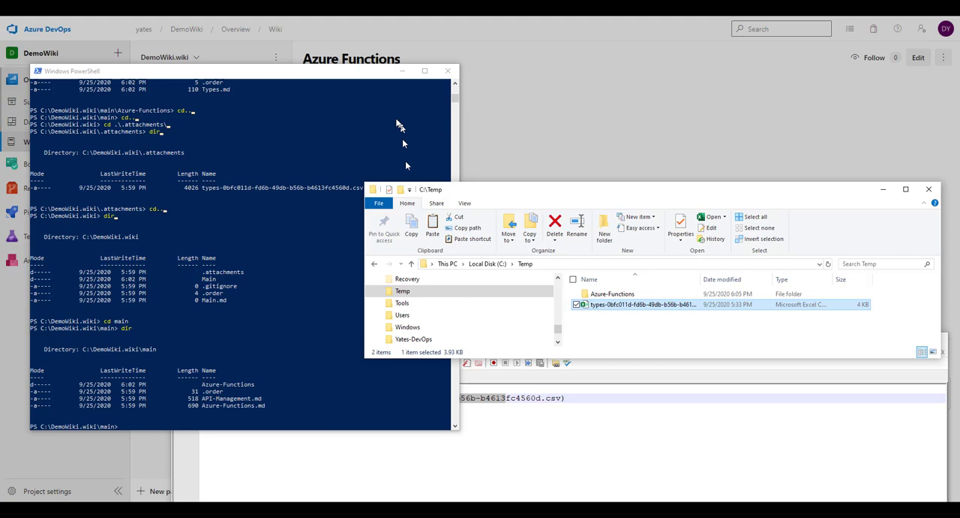
{"action": "left_click", "coordinate": [356, 73]}
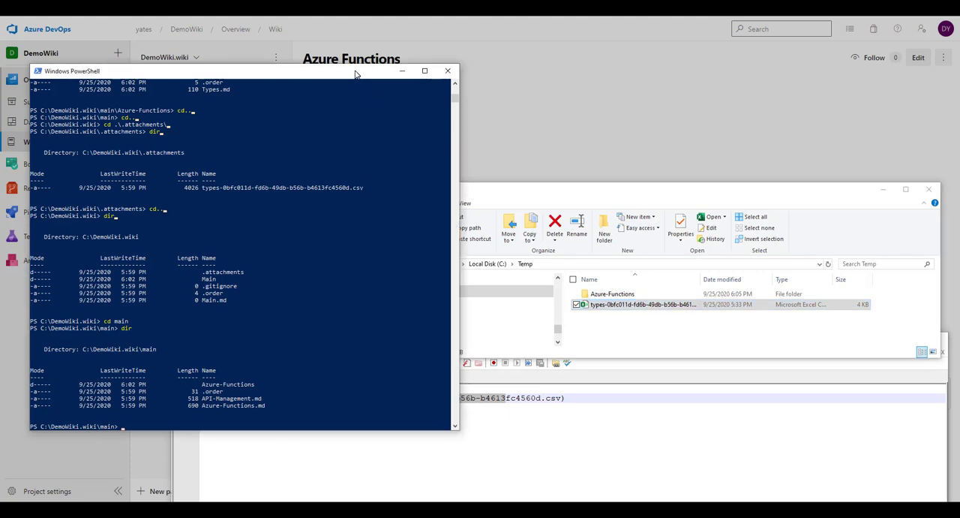
Check the Azure-Functions backup folder, return to Temp, and recentre the terminal
{"action": "double_click", "coordinate": [604, 294]}
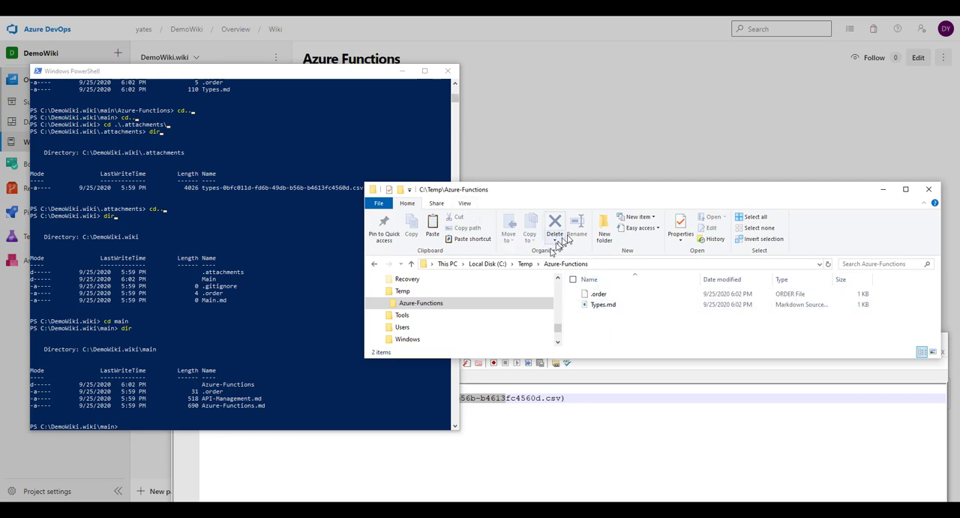
{"action": "left_click", "coordinate": [525, 263]}
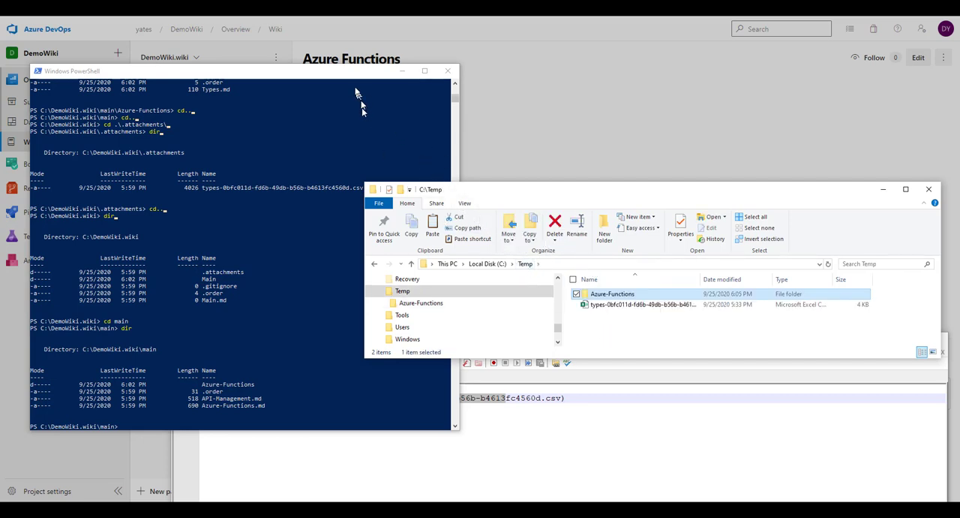
{"action": "left_click_drag", "start_coordinate": [330, 71], "coordinate": [525, 64]}
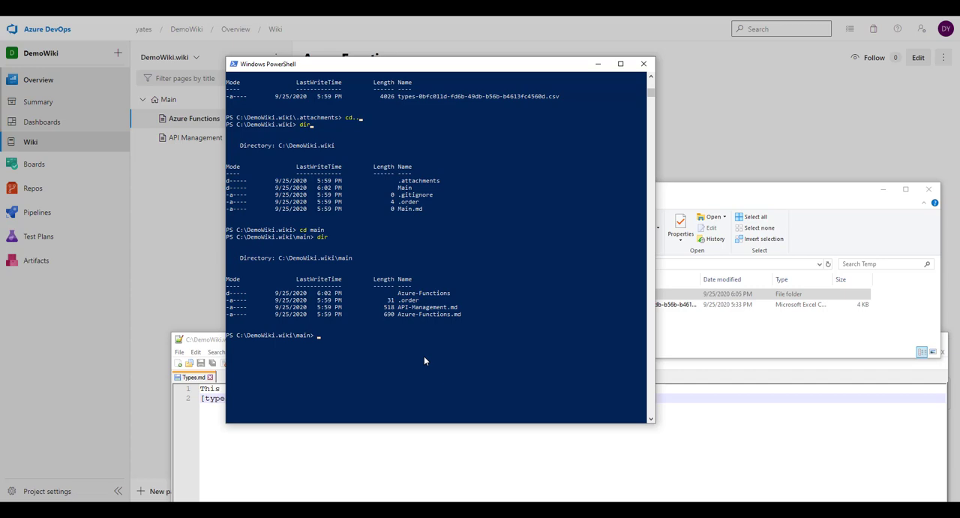
{"action": "type", "text": "dir"}
Run dir, git status and git pull to fast-forward wikiMaster, removing Types.md and .order locally
{"action": "key", "text": "Return"}
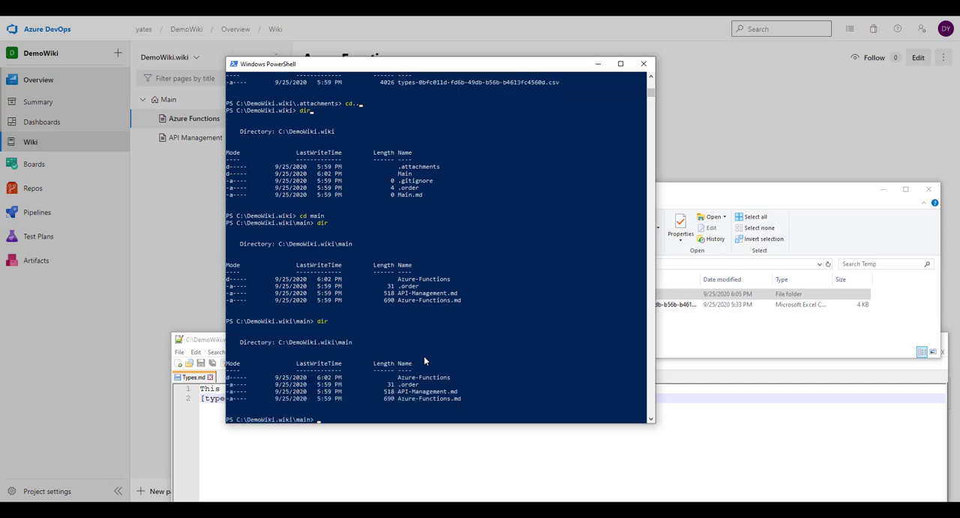
{"action": "type", "text": "git status"}
{"action": "key", "text": "Return"}
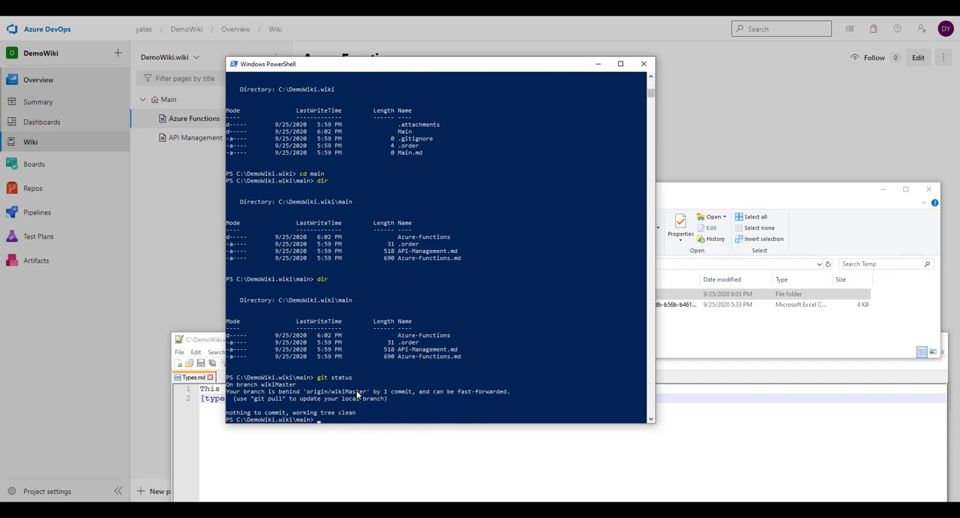
{"action": "type", "text": "git pull"}
{"action": "key", "text": "Return"}
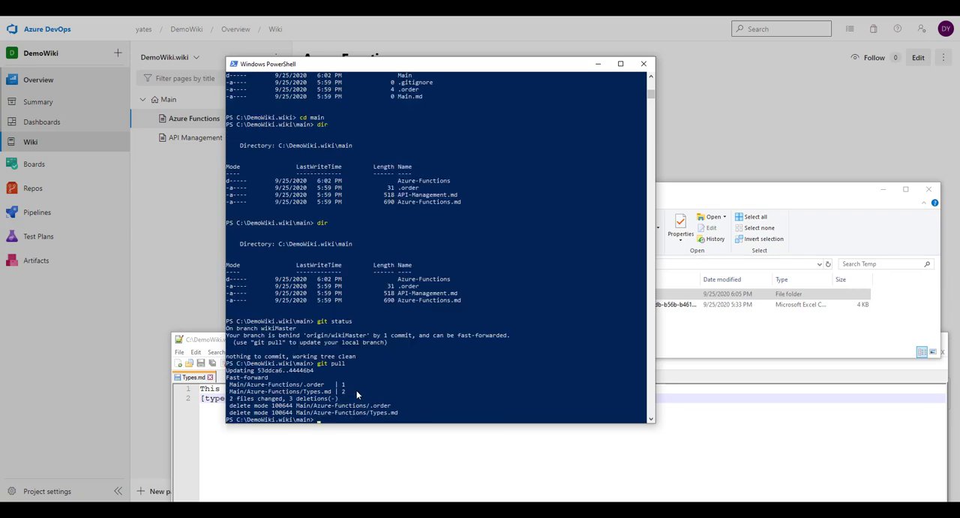
{"action": "key", "text": "Return"}
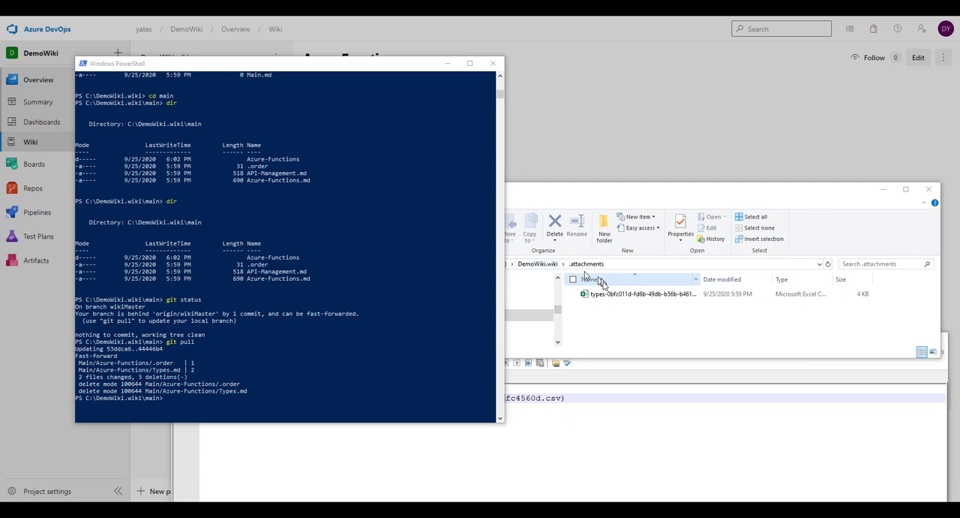
Stage all changes, commit as "added file back in" and push to wikiMaster
{"action": "left_click", "coordinate": [371, 373]}
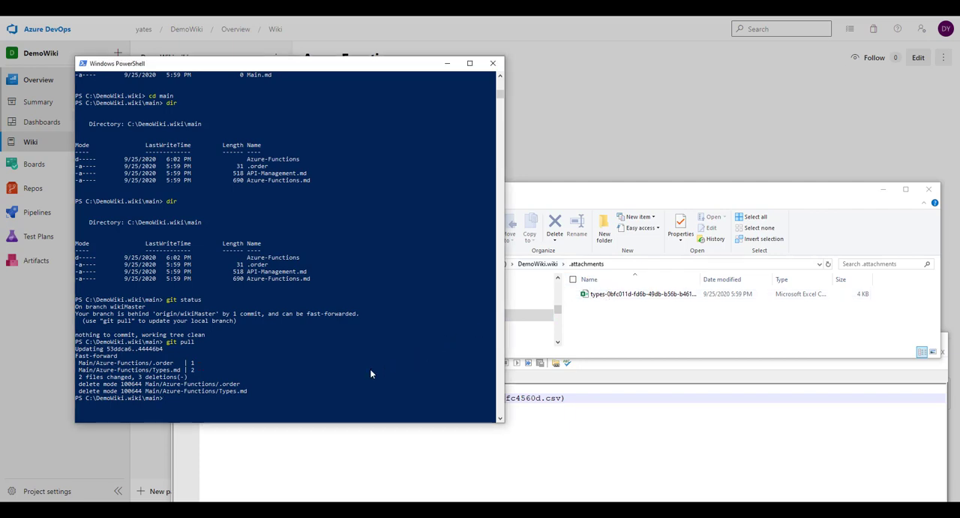
{"action": "type", "text": "git status"}
{"action": "key", "text": "Return"}
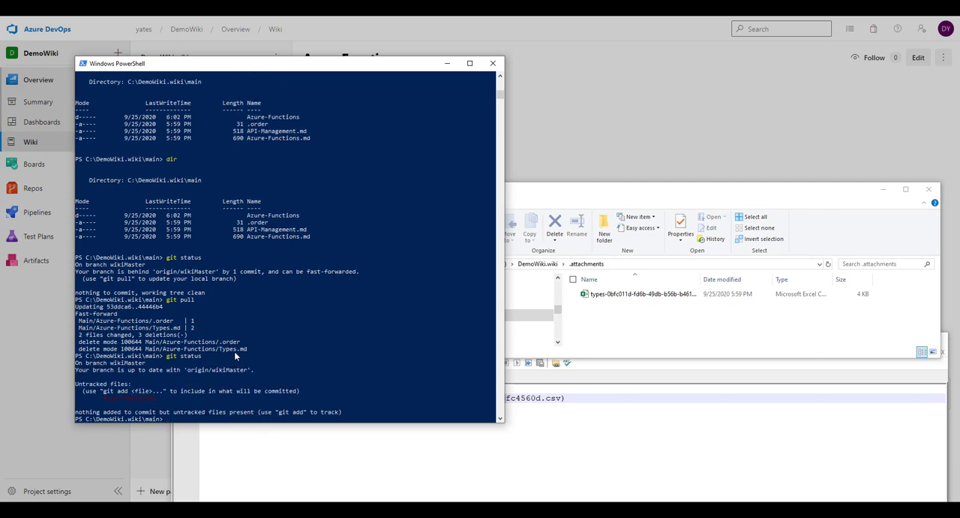
{"action": "type", "text": "git "}
{"action": "type", "text": "add -"}
{"action": "type", "text": "A"}
{"action": "key", "text": "Return"}
{"action": "type", "text": "git "}
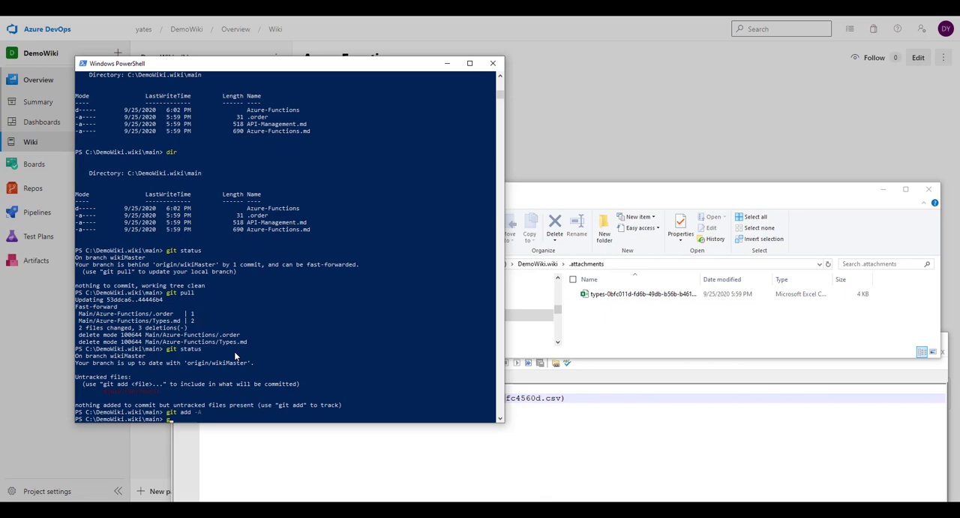
{"action": "type", "text": "commit "}
{"action": "type", "text": "-m\"add"}
{"action": "type", "text": "ed fi"}
{"action": "type", "text": "le back in"}
{"action": "key", "text": "Return"}
{"action": "type", "text": "git"}
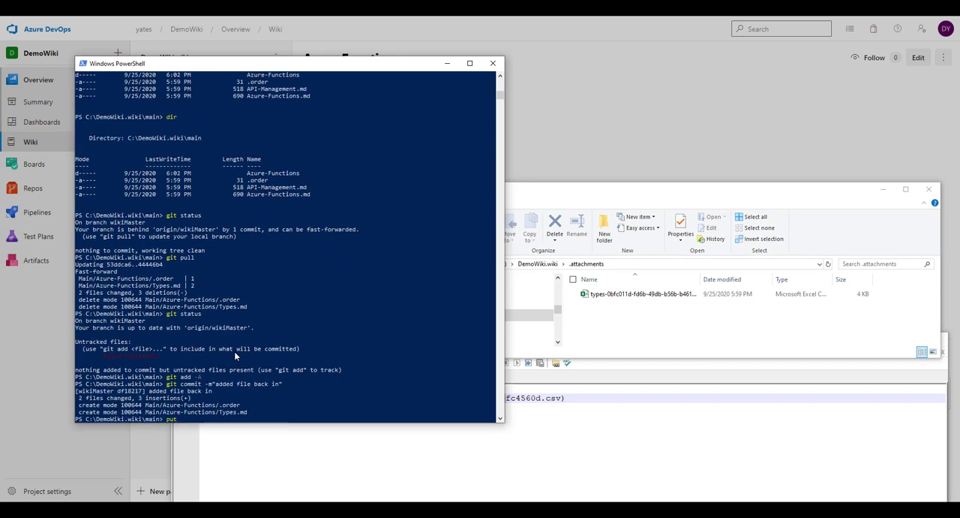
{"action": "type", "text": " push"}
{"action": "key", "text": "Return"}
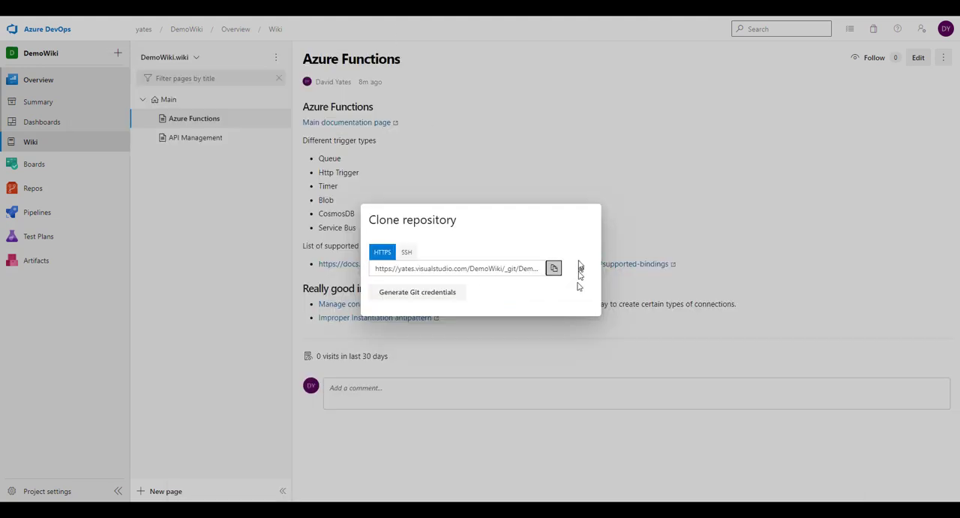
Refresh the wiki, open the restored Types page and download its types.csv attachment
{"action": "left_click", "coordinate": [611, 217]}
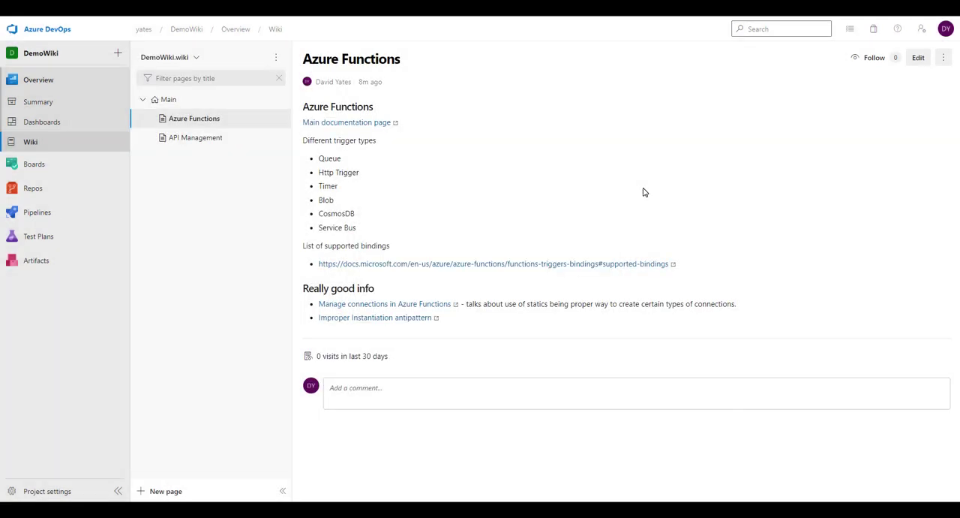
{"action": "left_click", "coordinate": [47, 20]}
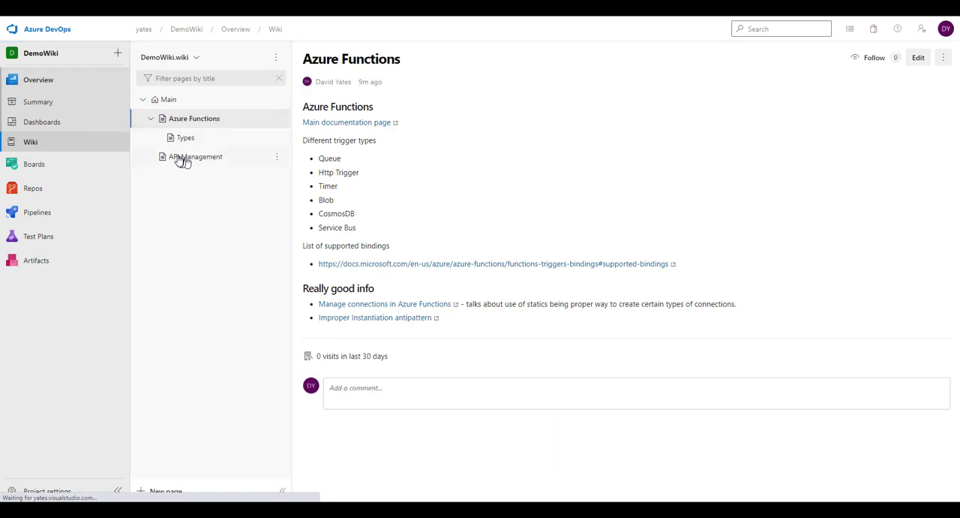
{"action": "left_click", "coordinate": [185, 137]}
{"action": "left_click", "coordinate": [317, 114]}
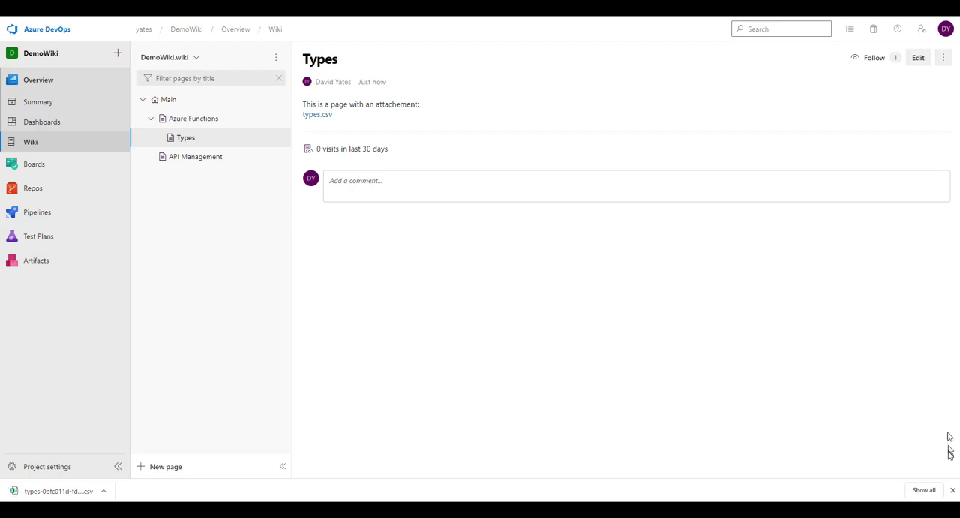
{"action": "left_click", "coordinate": [953, 490]}
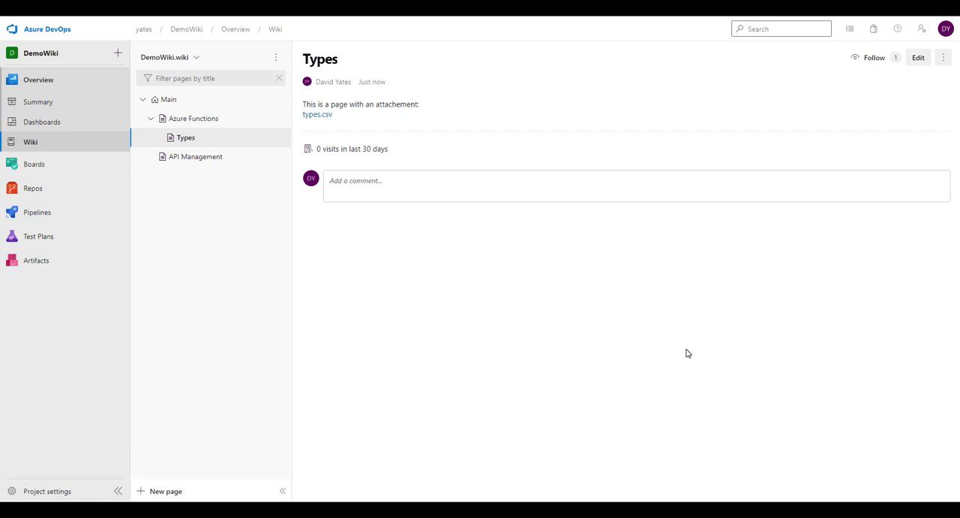